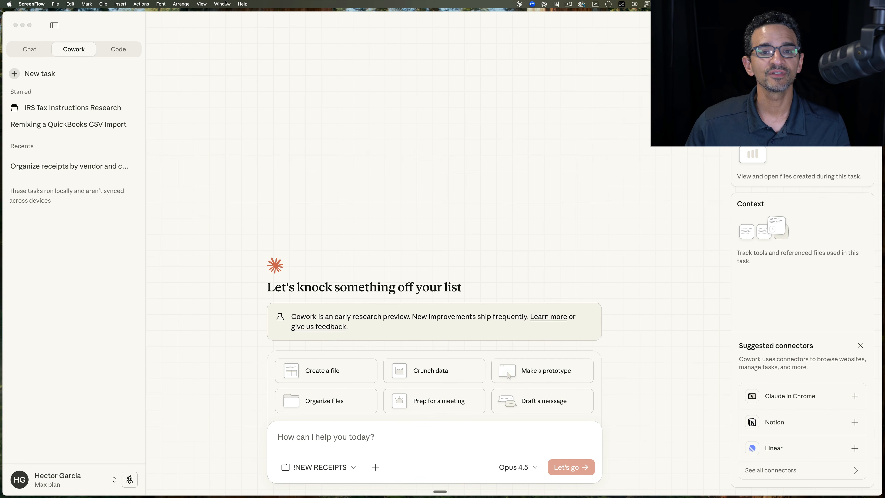
Step: Switch to the !NEW RECEIPTS folder in Finder and open the scanned receipts Raven_Scan_3 and Raven_Scan_4 to view their contents
{"action": "left_click_drag", "start_coordinate": [233, 17], "coordinate": [233, 16]}
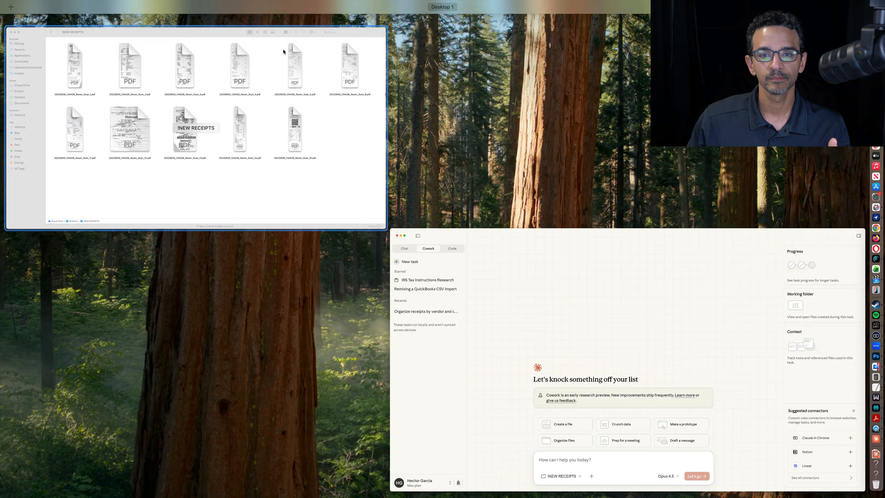
{"action": "left_click", "coordinate": [283, 51]}
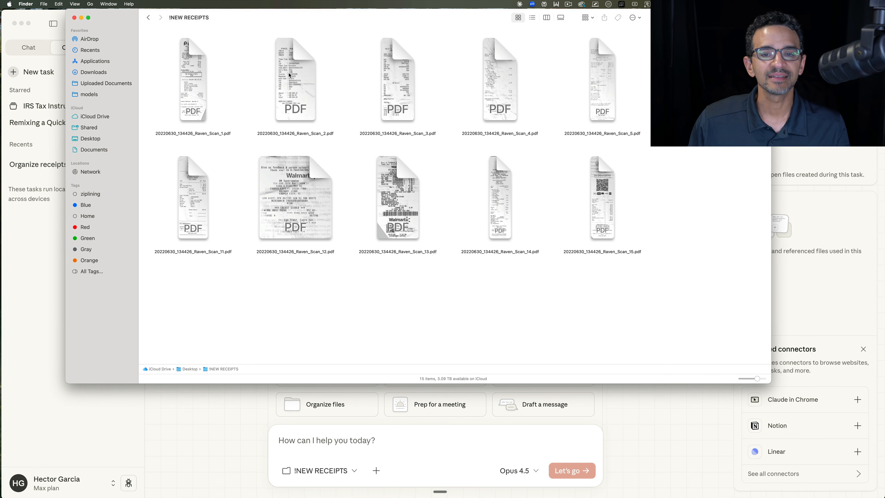
{"action": "left_click", "coordinate": [296, 73]}
{"action": "left_click", "coordinate": [418, 73]}
{"action": "left_click", "coordinate": [506, 69]}
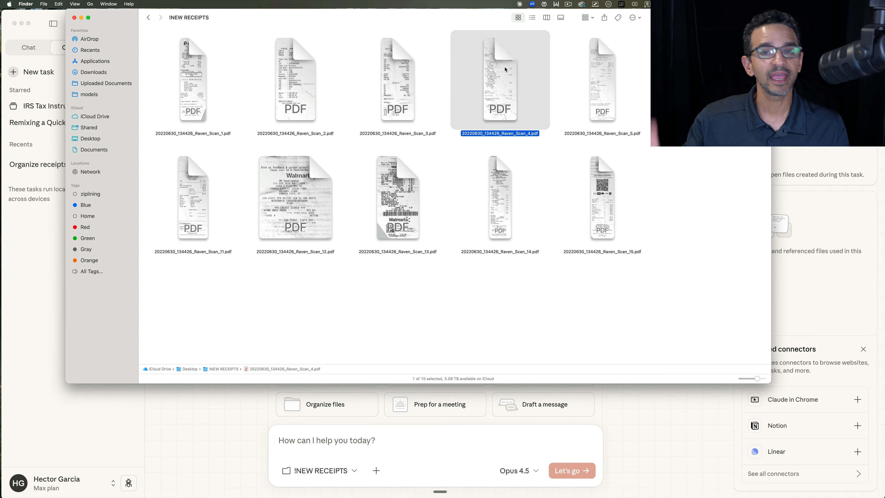
{"action": "double_click", "coordinate": [399, 74]}
{"action": "scroll", "coordinate": [378, 323], "scroll_direction": "up", "scroll_amount": 3}
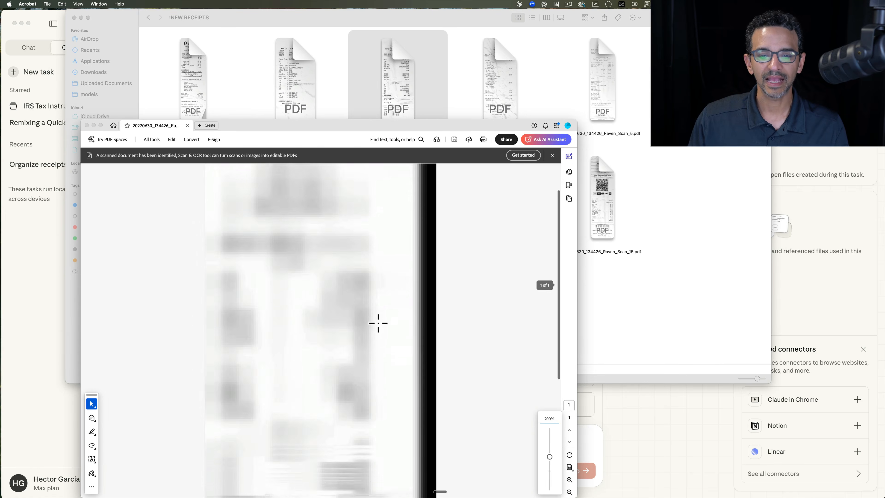
{"action": "left_click", "coordinate": [492, 72]}
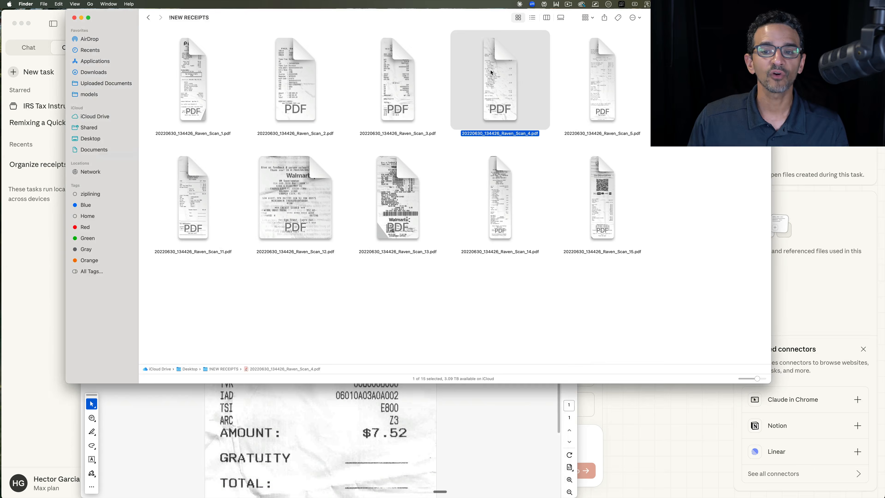
{"action": "double_click", "coordinate": [491, 72]}
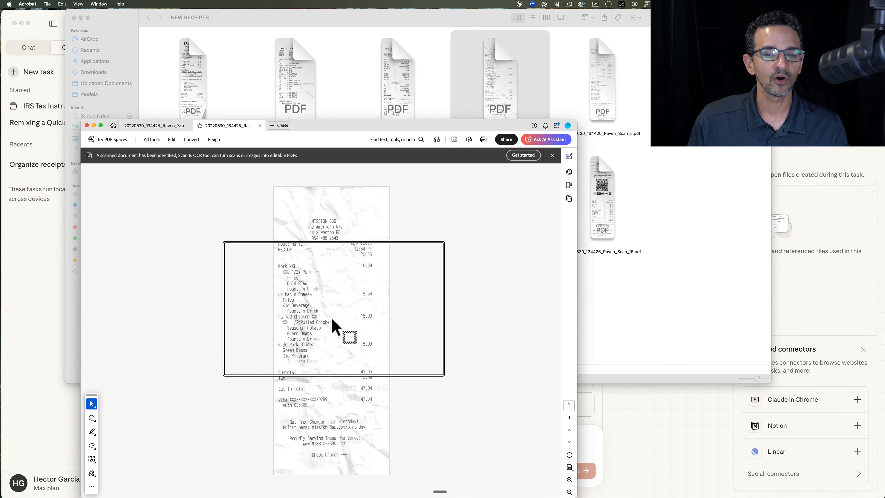
Step: Close both opened receipt PDFs in Acrobat and clear the file selection in the !NEW RECEIPTS folder
{"action": "left_click", "coordinate": [87, 126]}
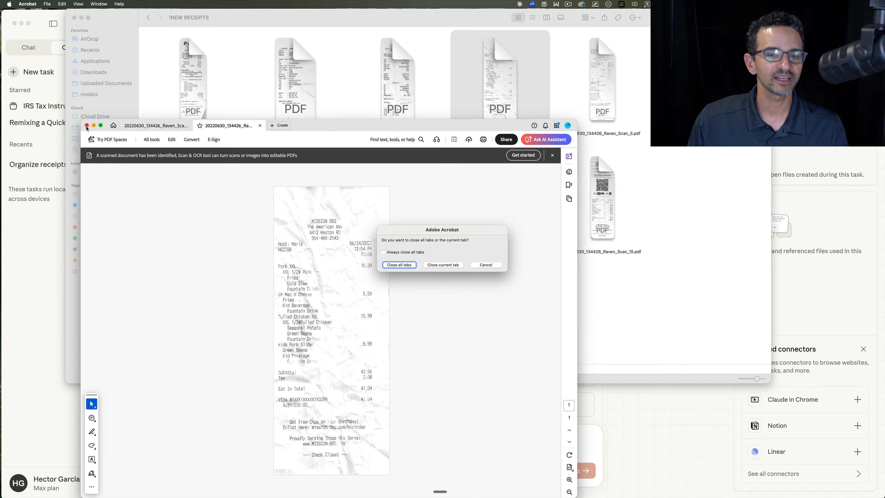
{"action": "left_click", "coordinate": [436, 264]}
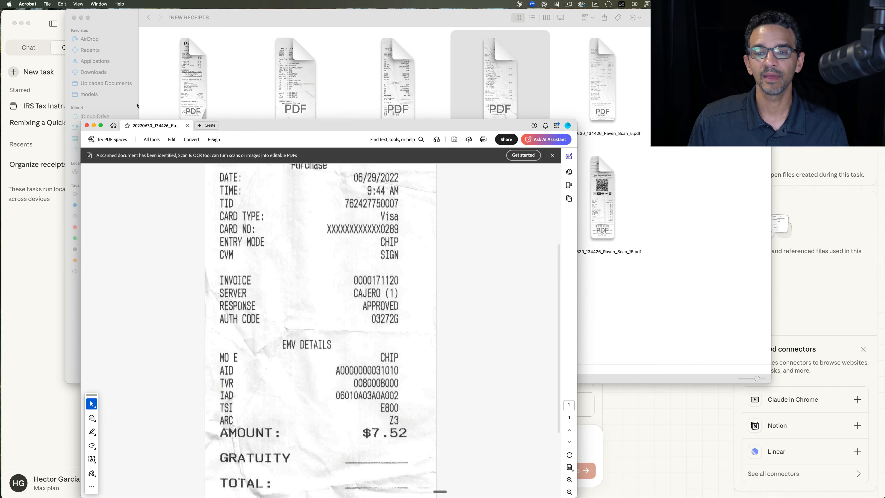
{"action": "left_click", "coordinate": [87, 125]}
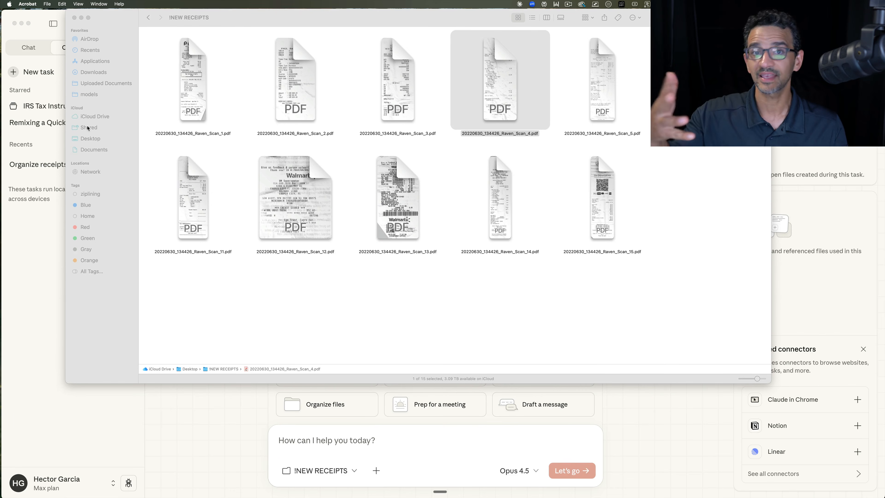
{"action": "left_click", "coordinate": [527, 145]}
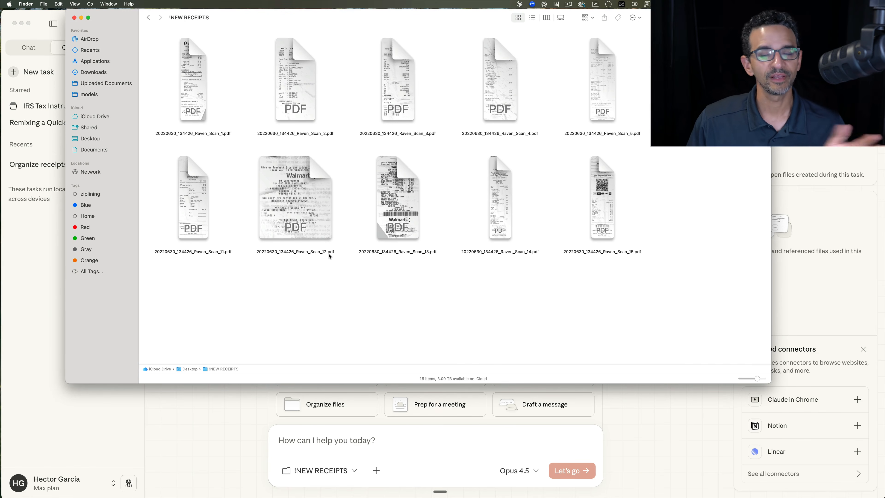
Step: Switch to Claude and choose the !NEW RECEIPTS folder on the Desktop as the Cowork task's folder
{"action": "left_click", "coordinate": [208, 397]}
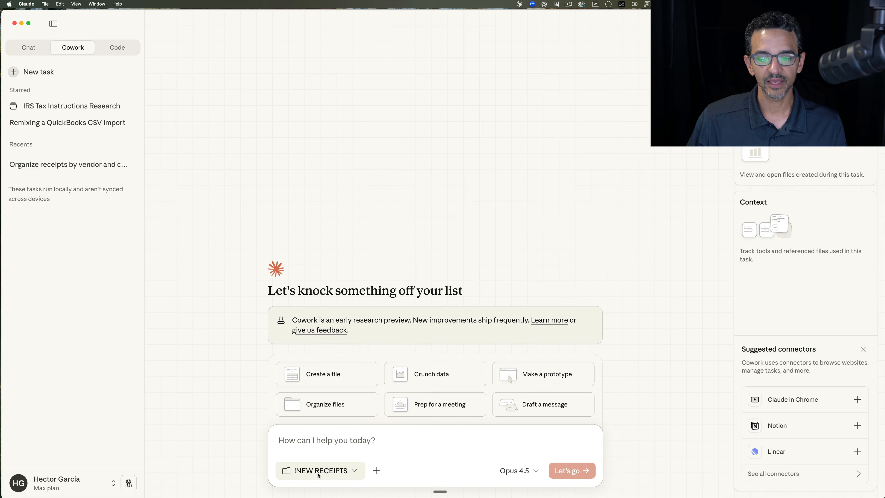
{"action": "left_click", "coordinate": [348, 472]}
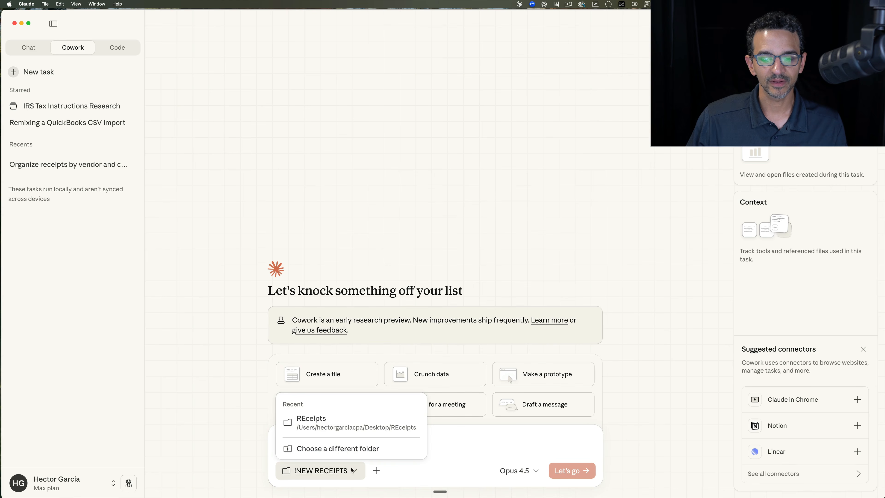
{"action": "left_click", "coordinate": [329, 449]}
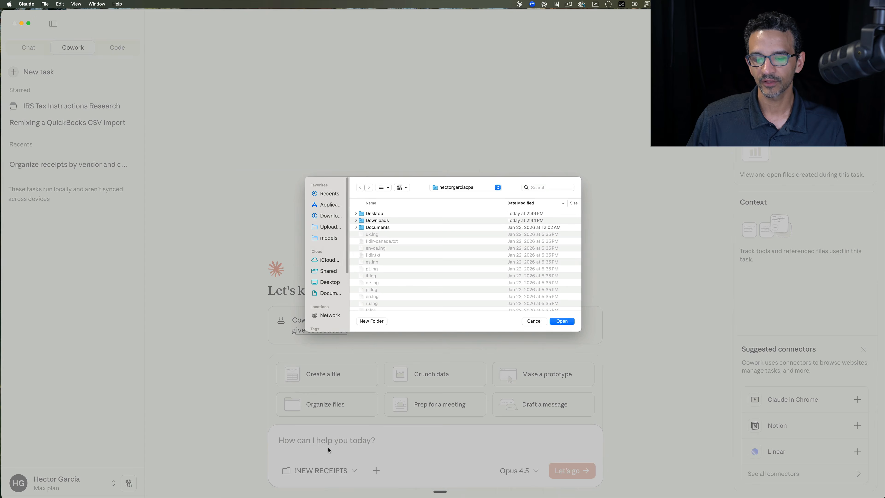
{"action": "left_click", "coordinate": [329, 283]}
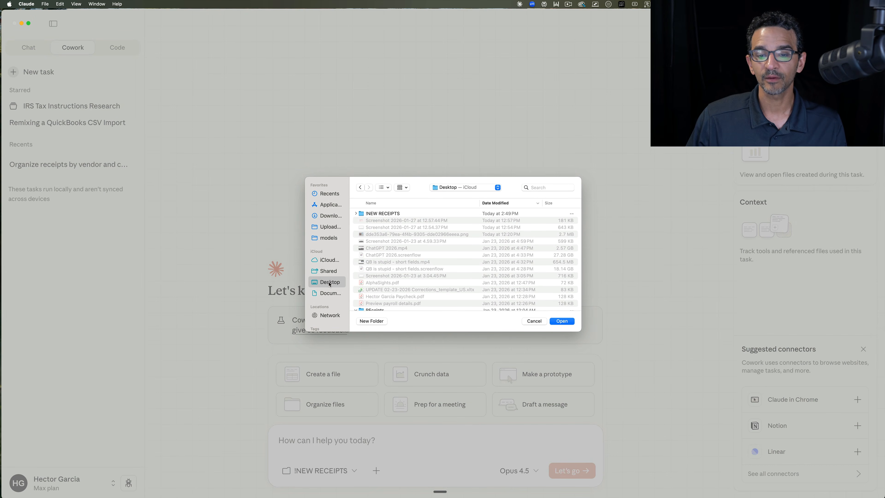
{"action": "double_click", "coordinate": [385, 214]}
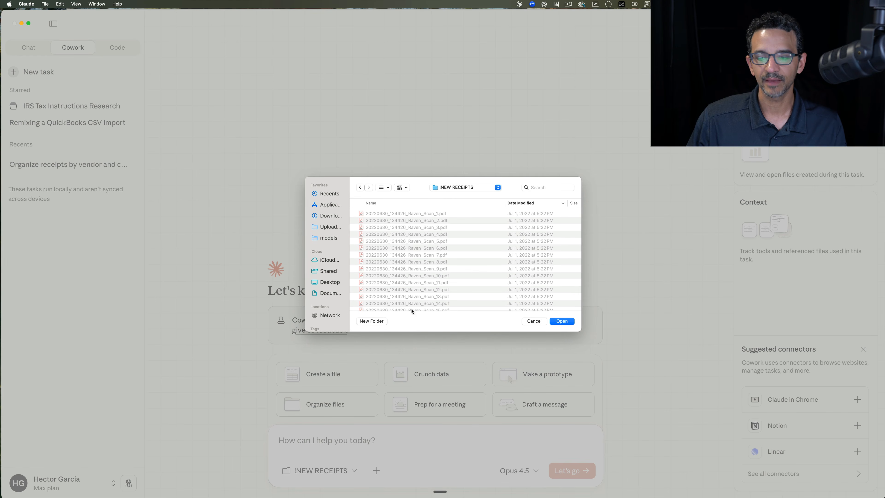
{"action": "left_click", "coordinate": [567, 322]}
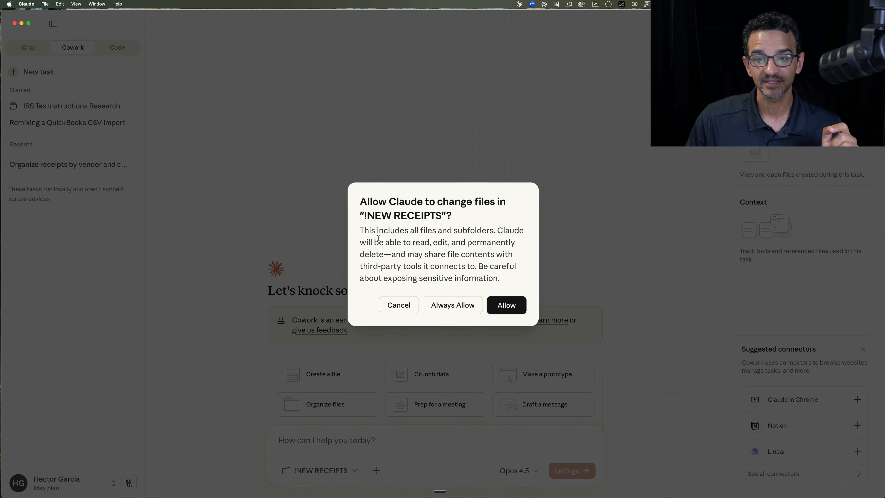
Step: Read the permission notice and allow Claude to change files in the !NEW RECEIPTS folder this time
{"action": "left_click_drag", "start_coordinate": [365, 230], "coordinate": [527, 270]}
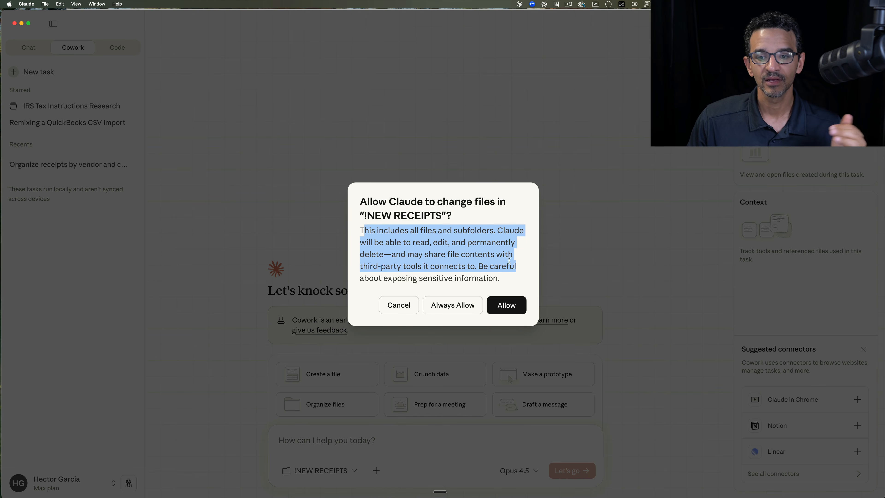
{"action": "left_click", "coordinate": [500, 257]}
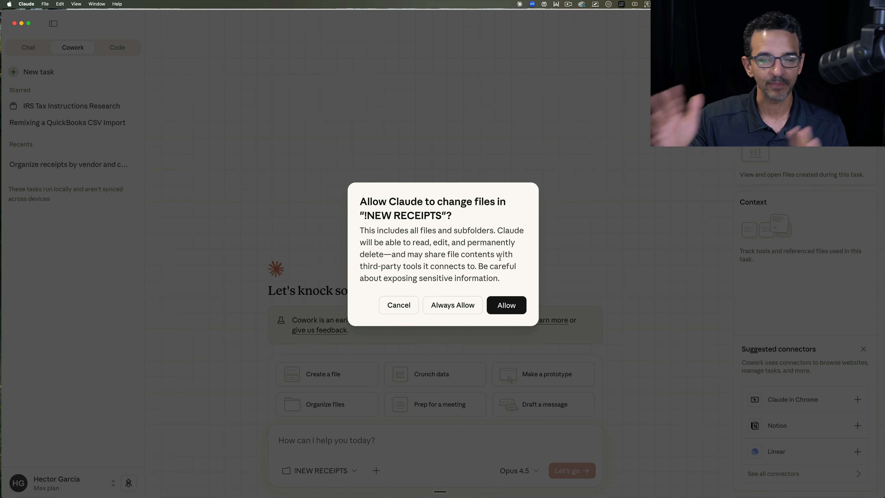
{"action": "left_click", "coordinate": [508, 310]}
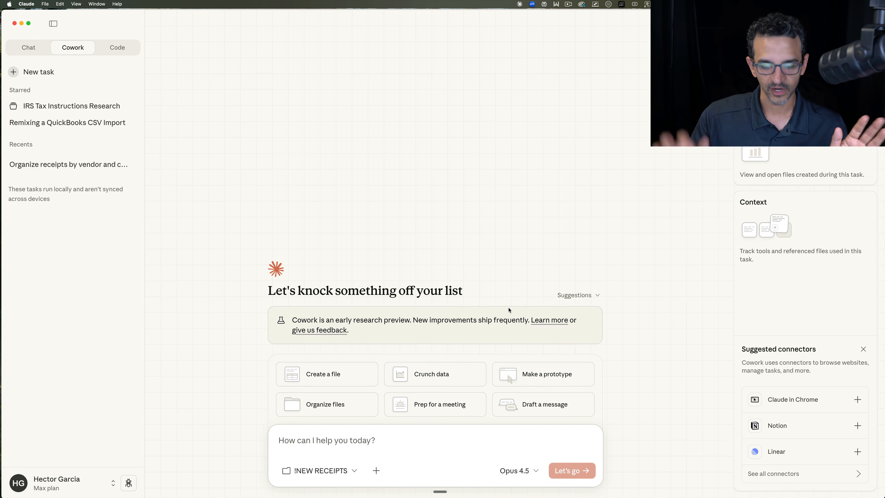
Step: Submit a prompt to rename all receipts in the folder by payee name, transaction date, accounting-friendly expense summary and dollar amount, separated by hyphens
{"action": "key", "text": "super+equal"}
{"action": "key", "text": "super+equal"}
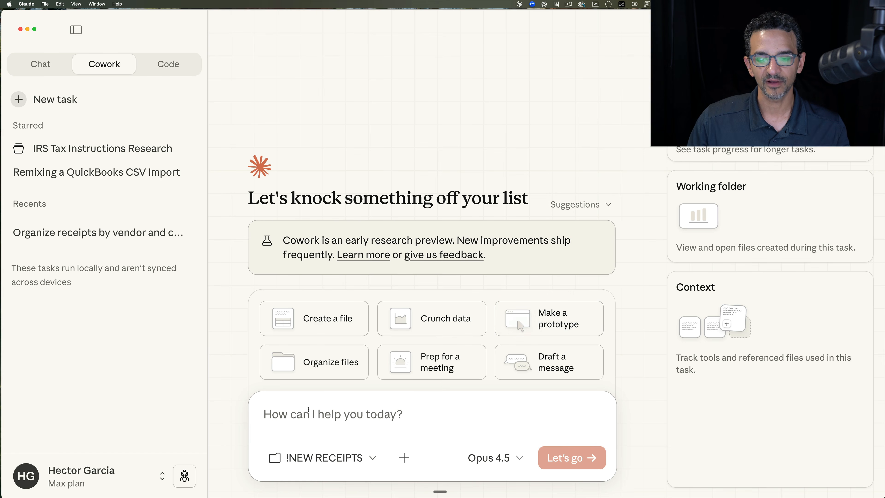
{"action": "left_click", "coordinate": [297, 417]}
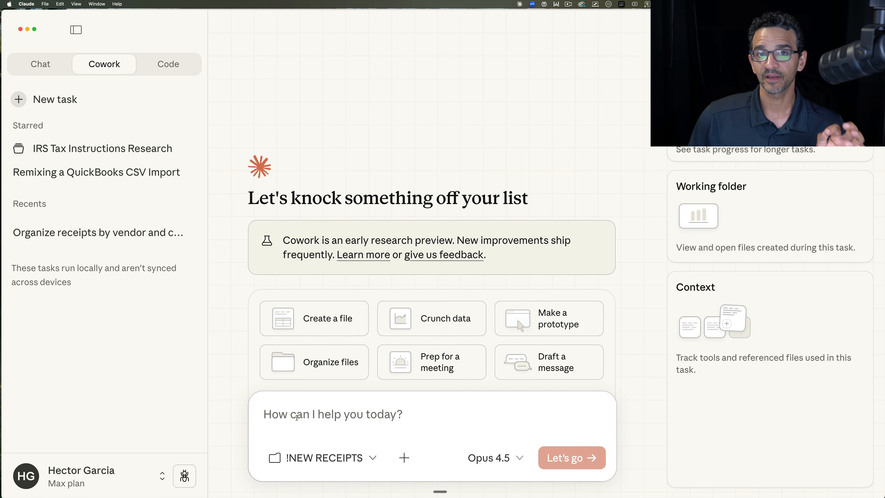
{"action": "key", "text": "fn"}
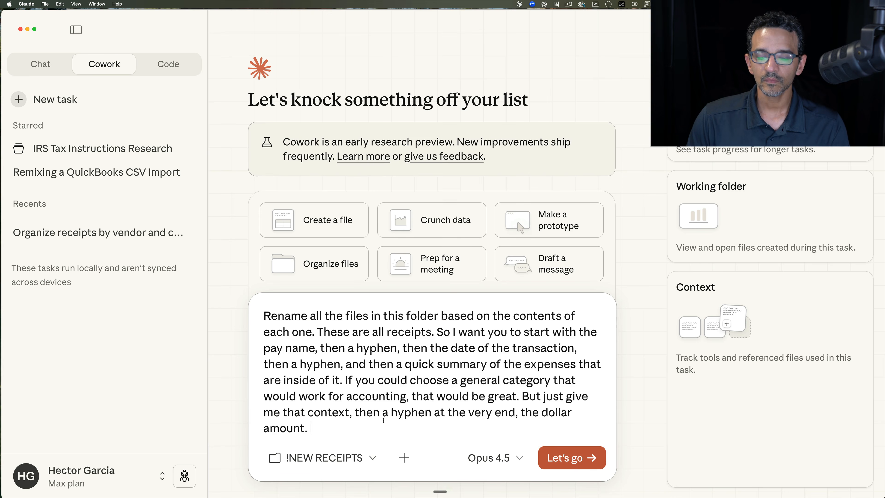
{"action": "left_click_drag", "start_coordinate": [309, 428], "coordinate": [261, 310]}
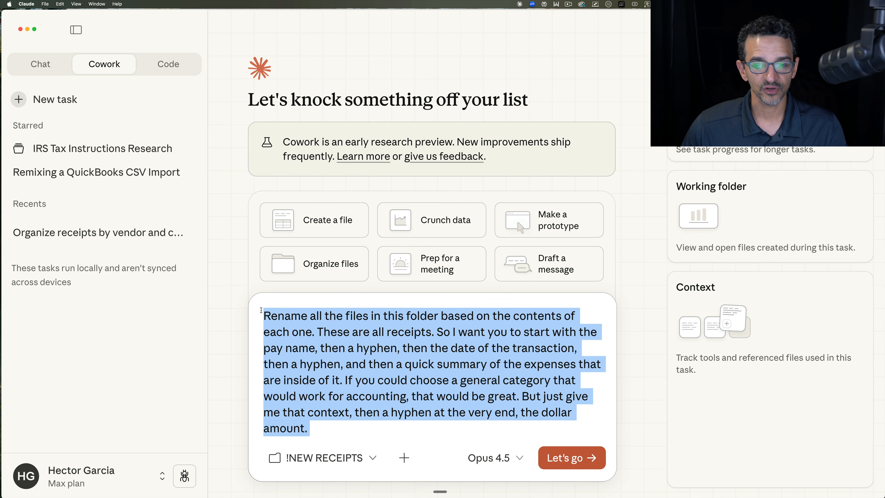
{"action": "left_click", "coordinate": [572, 458]}
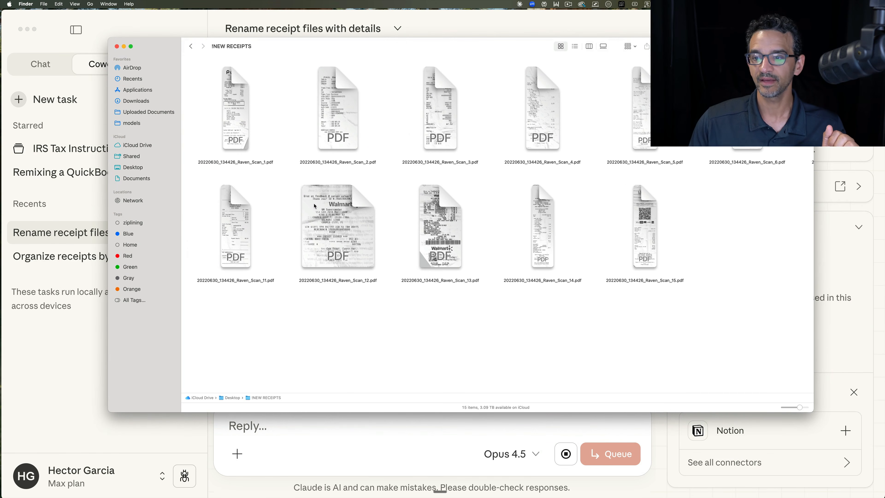
Step: Check the receipt file names in Finder's !NEW RECEIPTS folder and return to the renaming task in Claude
{"action": "scroll", "coordinate": [326, 338], "scroll_direction": "right", "scroll_amount": 5}
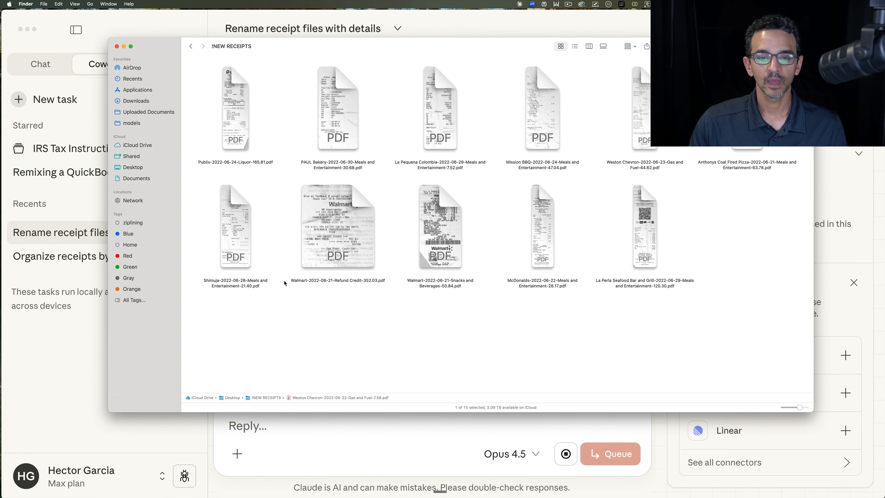
{"action": "left_click", "coordinate": [258, 478]}
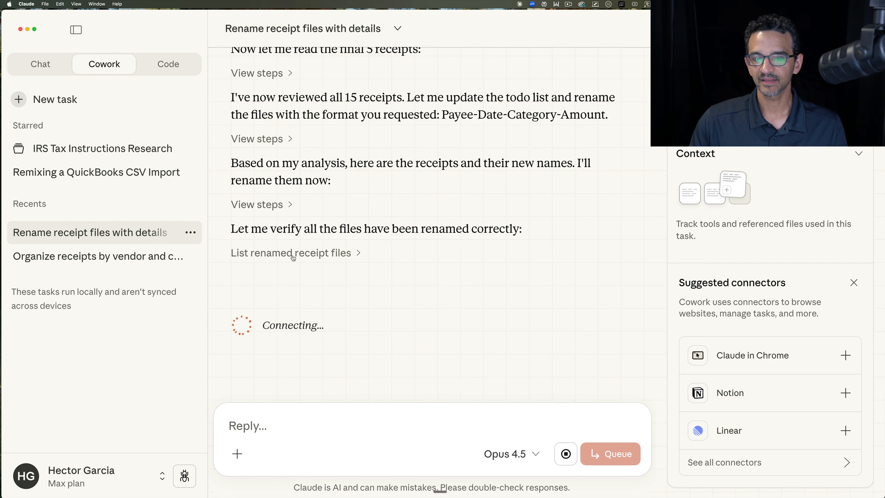
{"action": "key", "text": "alt+super+8"}
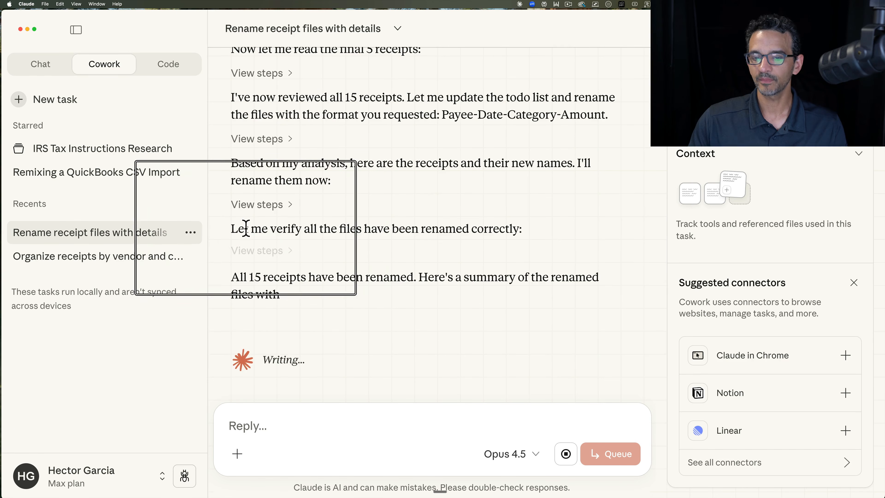
{"action": "key", "text": "alt+super+8"}
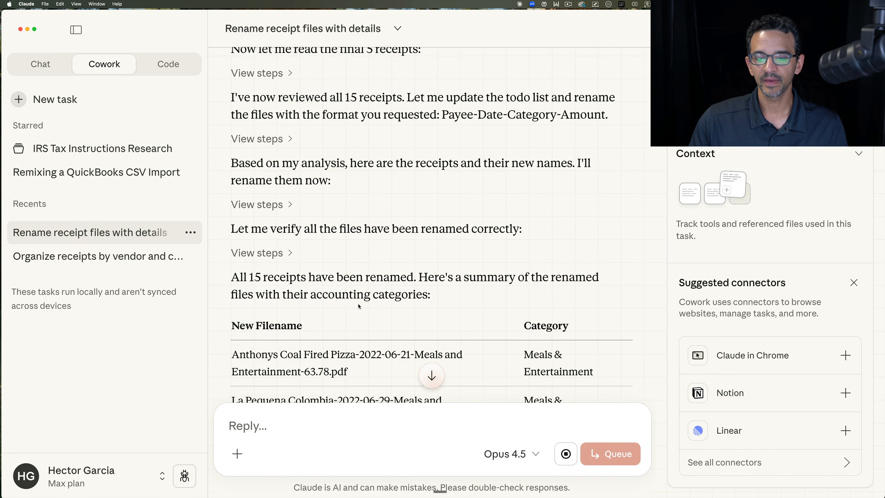
Step: Review the summary table's new filenames and accounting categories, the note below it, and the Metro Diner entry
{"action": "scroll", "coordinate": [359, 306], "scroll_direction": "down", "scroll_amount": 5}
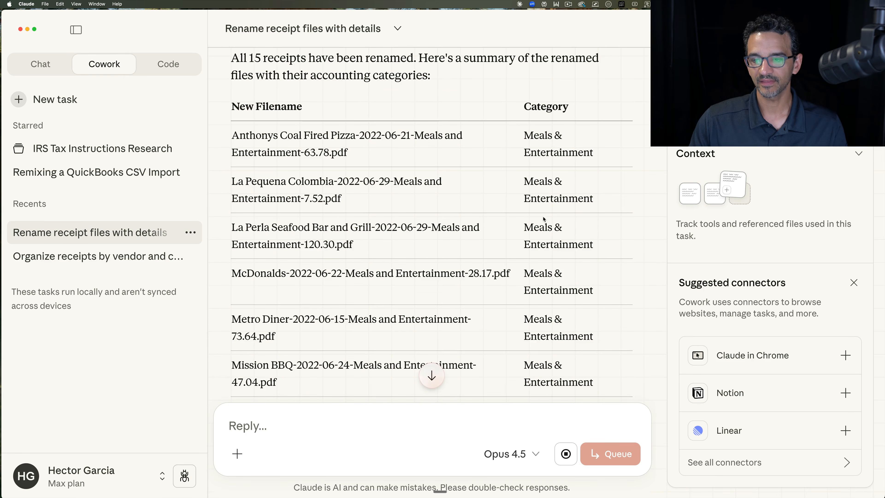
{"action": "scroll", "coordinate": [543, 219], "scroll_direction": "down", "scroll_amount": 5}
{"action": "scroll", "coordinate": [557, 244], "scroll_direction": "down", "scroll_amount": 3}
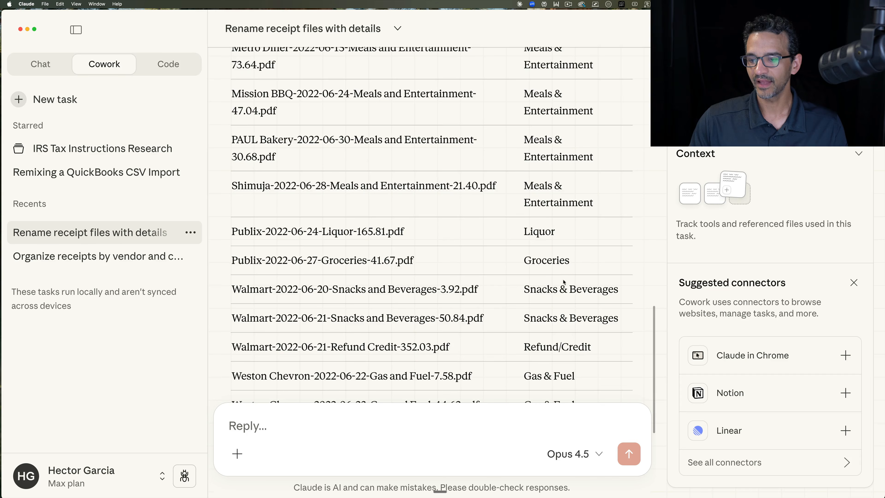
{"action": "key", "text": "alt+super+8"}
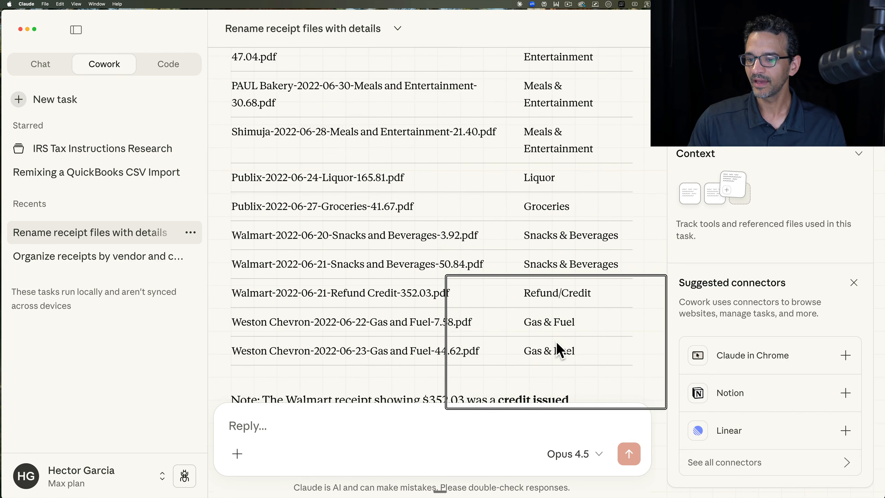
{"action": "key", "text": "alt+super+8"}
{"action": "scroll", "coordinate": [556, 344], "scroll_direction": "up", "scroll_amount": 1}
{"action": "scroll", "coordinate": [557, 345], "scroll_direction": "down", "scroll_amount": 3}
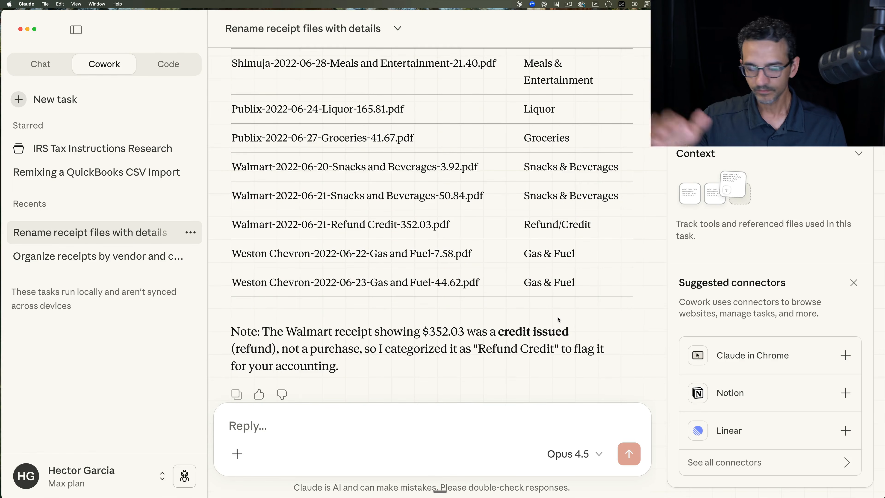
{"action": "scroll", "coordinate": [552, 275], "scroll_direction": "up", "scroll_amount": 2}
{"action": "scroll", "coordinate": [552, 276], "scroll_direction": "up", "scroll_amount": 6}
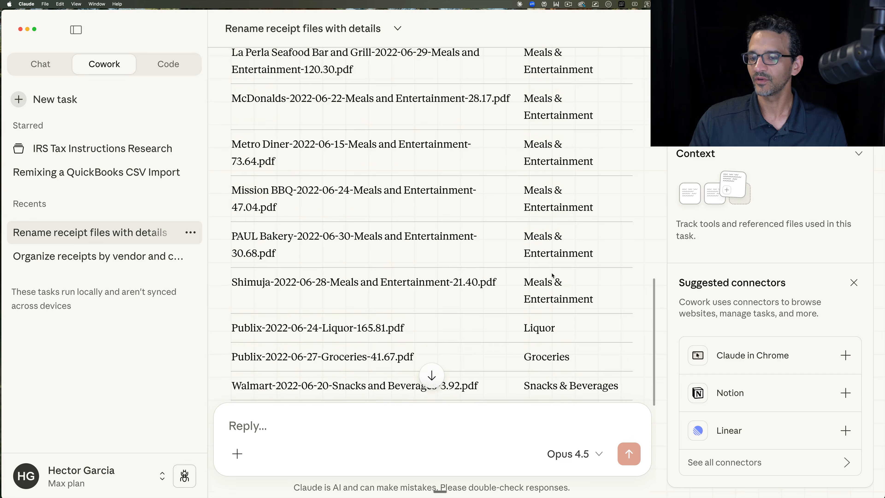
{"action": "triple_click", "coordinate": [307, 203]}
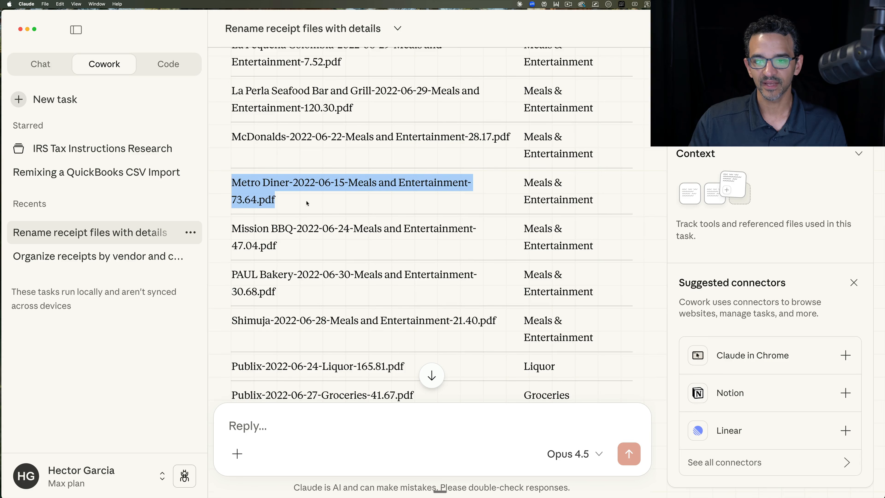
{"action": "key", "text": "alt+super+8"}
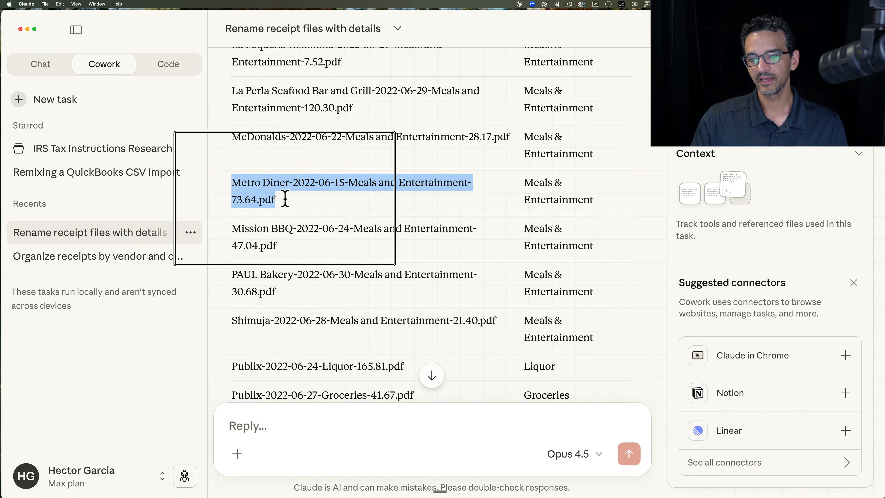
Step: Review the Publix and Walmart rows of the filename summary table, and switch to the !NEW RECEIPTS folder in Finder
{"action": "key", "text": "alt+super+8"}
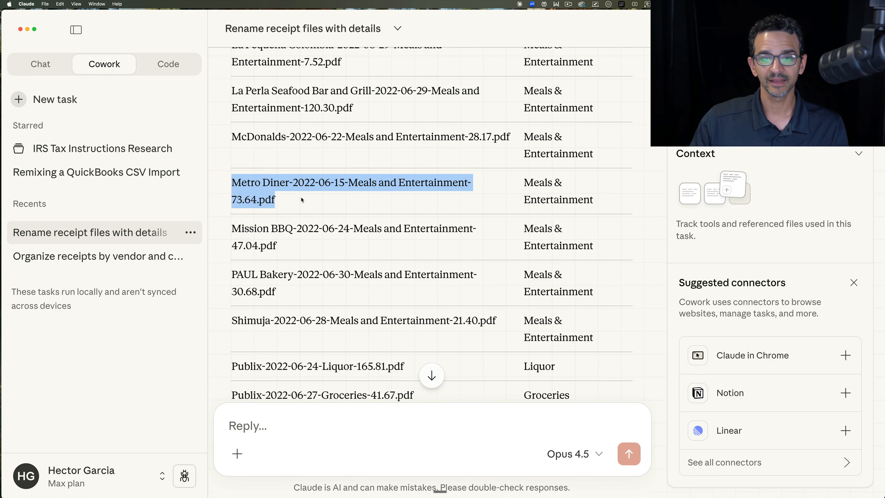
{"action": "left_click", "coordinate": [308, 198]}
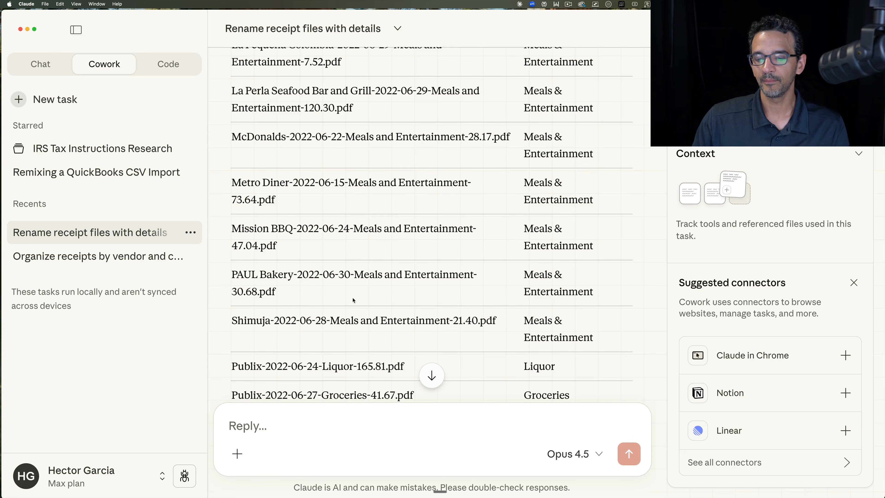
{"action": "scroll", "coordinate": [353, 300], "scroll_direction": "down", "scroll_amount": 2}
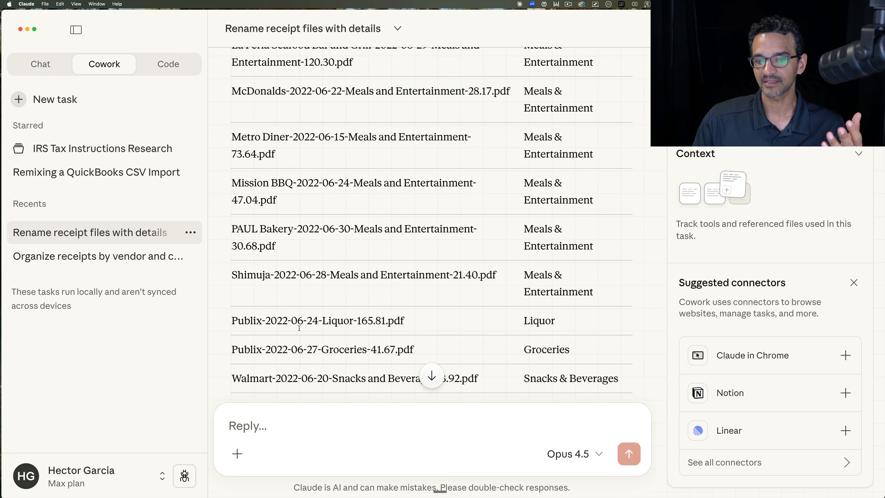
{"action": "key", "text": "ctrl+Up"}
{"action": "left_click", "coordinate": [561, 143]}
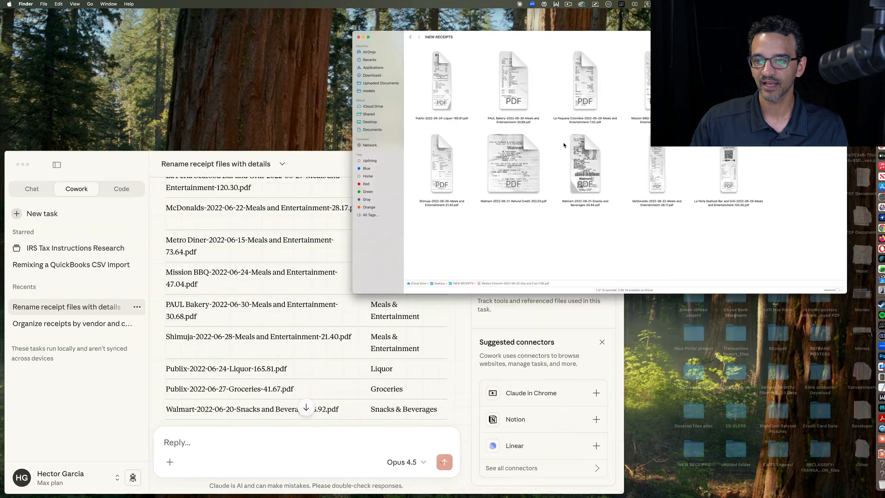
{"action": "scroll", "coordinate": [209, 155], "scroll_direction": "up", "scroll_amount": 3}
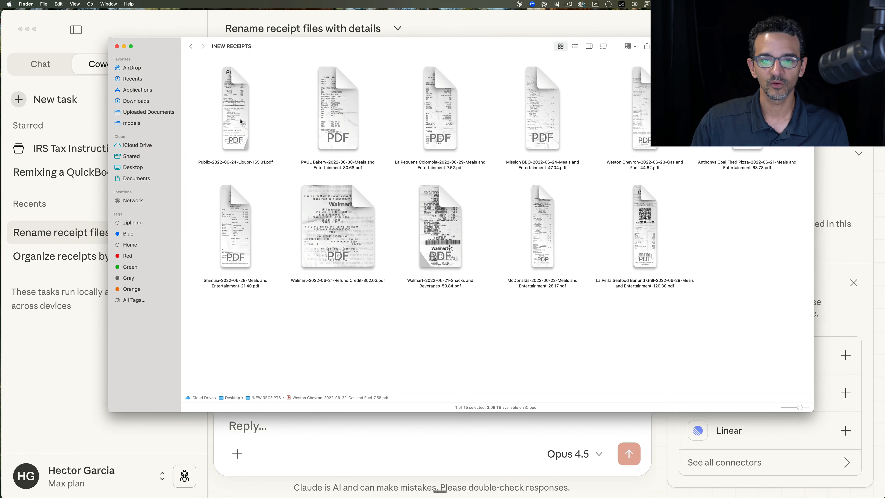
Step: Open the Publix liquor receipt PDF from 2022-06-24, compare its items and grand total with the file name, and close it
{"action": "double_click", "coordinate": [234, 162]}
{"action": "scroll", "coordinate": [337, 253], "scroll_direction": "down", "scroll_amount": 3}
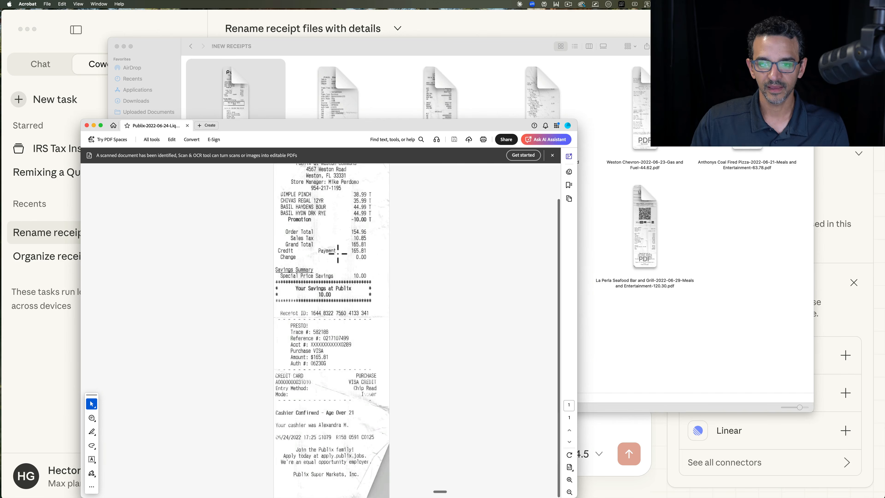
{"action": "scroll", "coordinate": [355, 194], "scroll_direction": "up", "scroll_amount": 3}
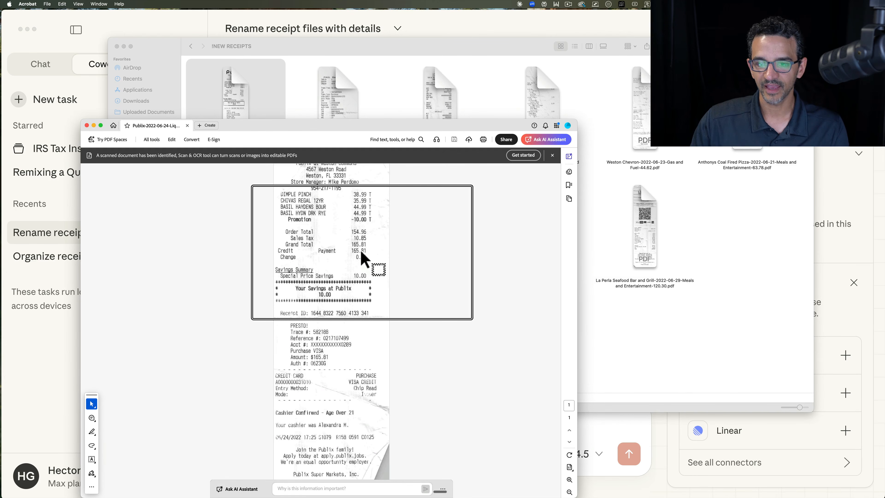
{"action": "scroll", "coordinate": [361, 248], "scroll_direction": "up", "scroll_amount": 2}
{"action": "scroll", "coordinate": [330, 293], "scroll_direction": "down", "scroll_amount": 2}
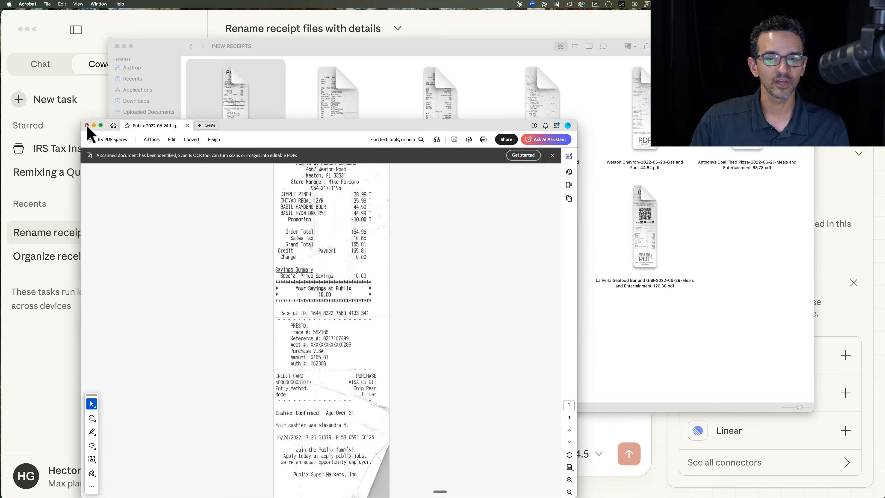
{"action": "left_click", "coordinate": [87, 126]}
Step: Open the Mission BBQ receipt PDF, compare its vendor, date and total with the file name, and close it
{"action": "double_click", "coordinate": [550, 112]}
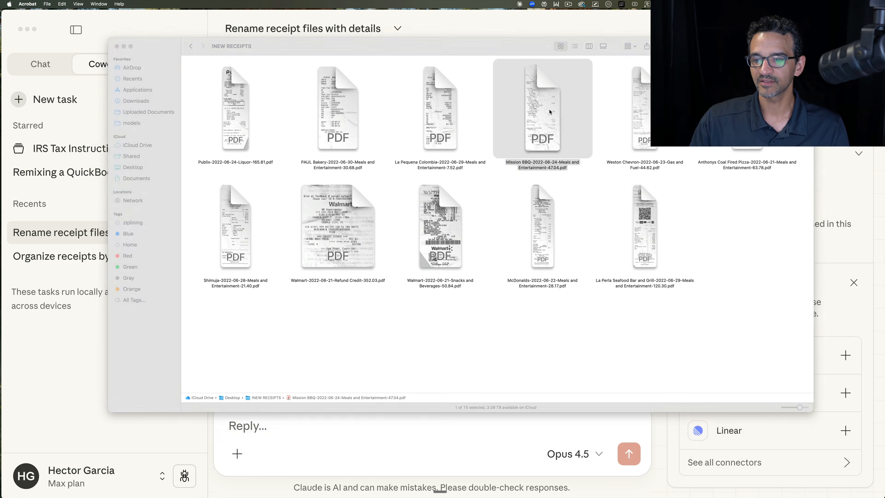
{"action": "key", "text": "alt+super+8"}
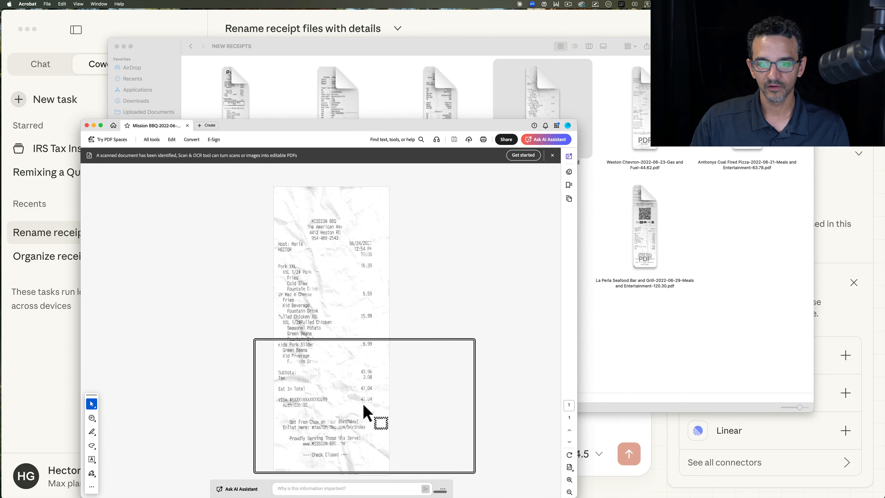
{"action": "key", "text": "alt+super+8"}
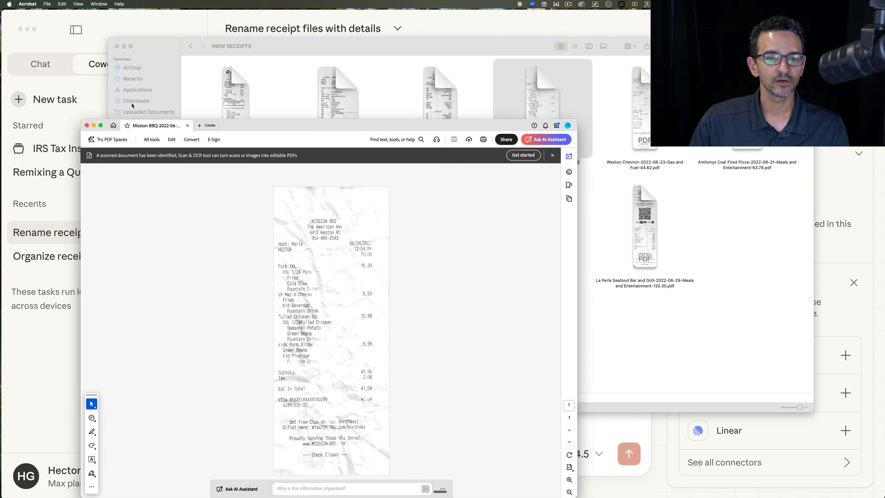
{"action": "left_click", "coordinate": [87, 126]}
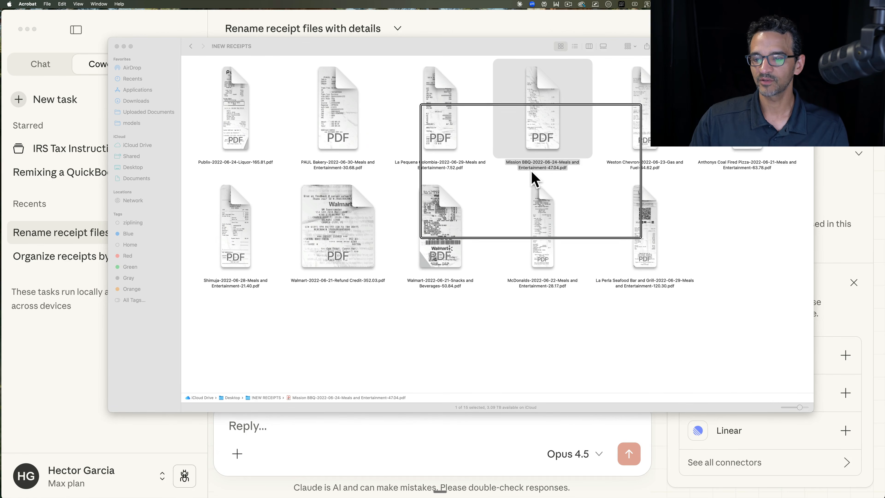
{"action": "key", "text": "alt+super+8"}
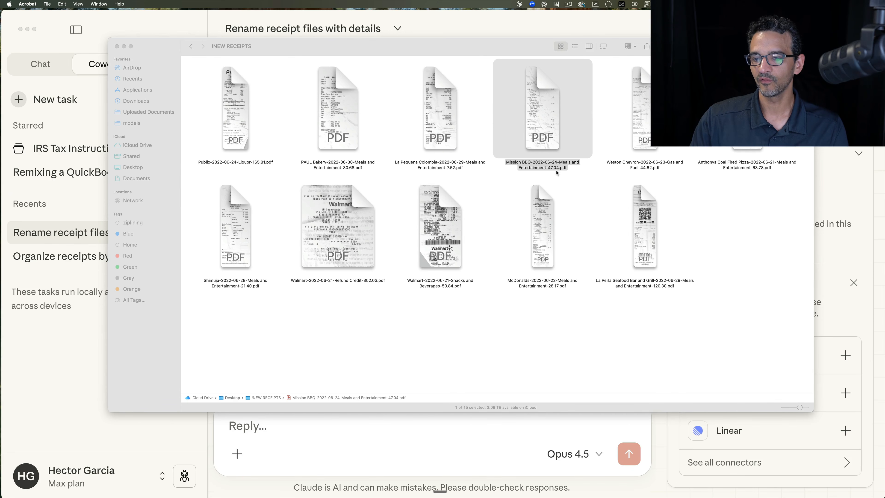
Step: Switch to the "Vendors I buy from." email in Gmail and copy the vendor list from Anthony's Coal Fired Pizza through Panera Bread
{"action": "left_click", "coordinate": [327, 470]}
{"action": "scroll", "coordinate": [349, 368], "scroll_direction": "down", "scroll_amount": 10}
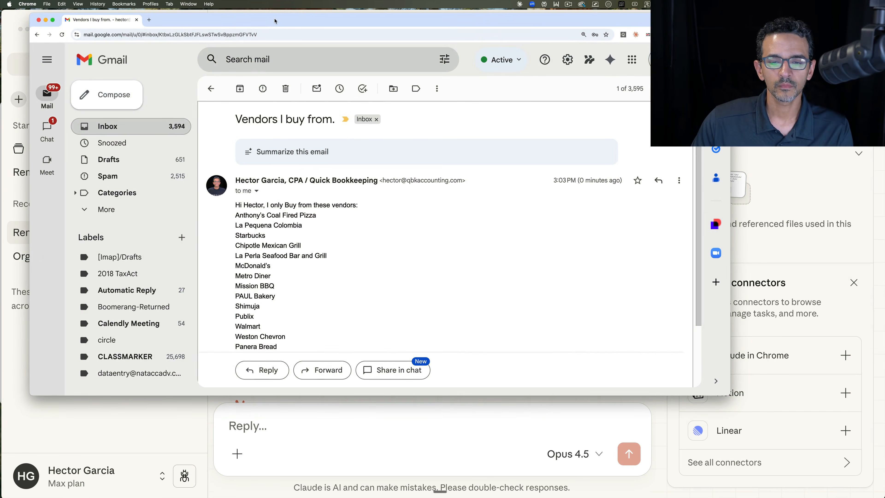
{"action": "left_click_drag", "start_coordinate": [746, 405], "coordinate": [830, 491]}
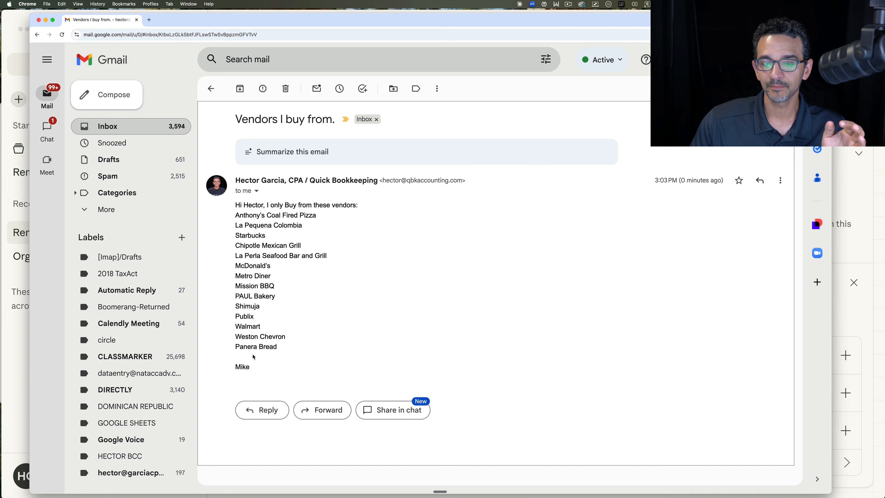
{"action": "left_click_drag", "start_coordinate": [297, 350], "coordinate": [228, 218]}
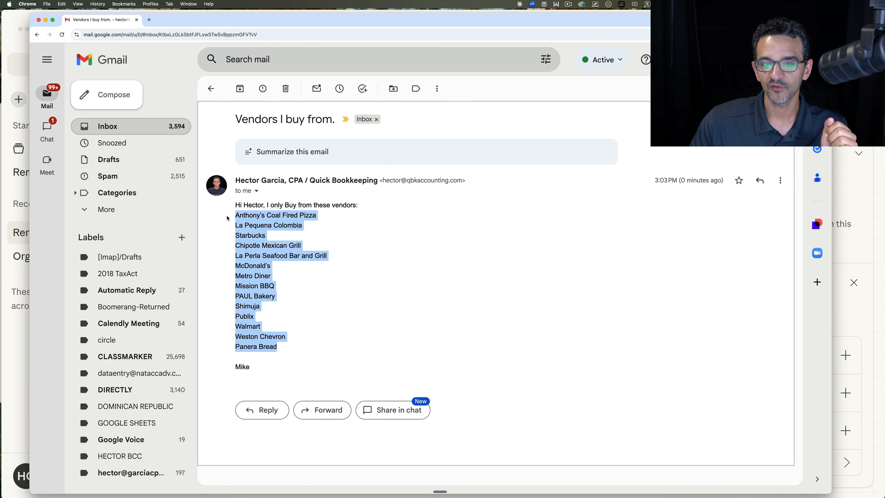
{"action": "right_click", "coordinate": [251, 227]}
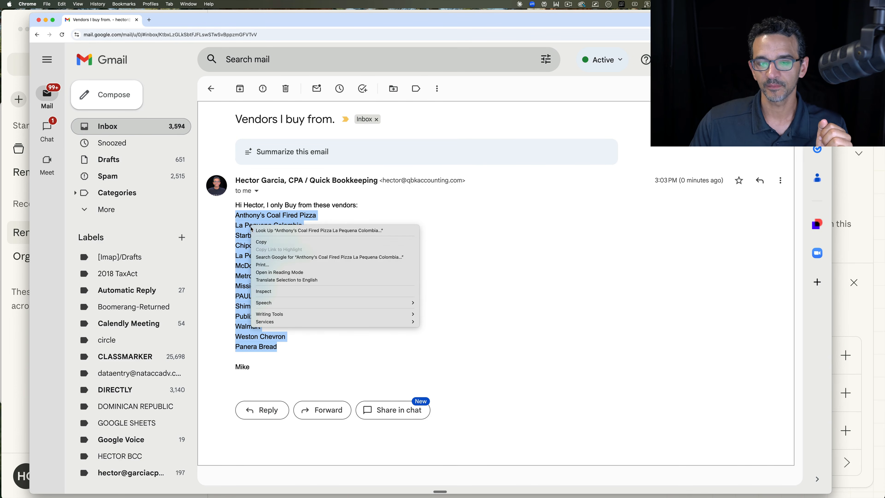
{"action": "left_click", "coordinate": [263, 245]}
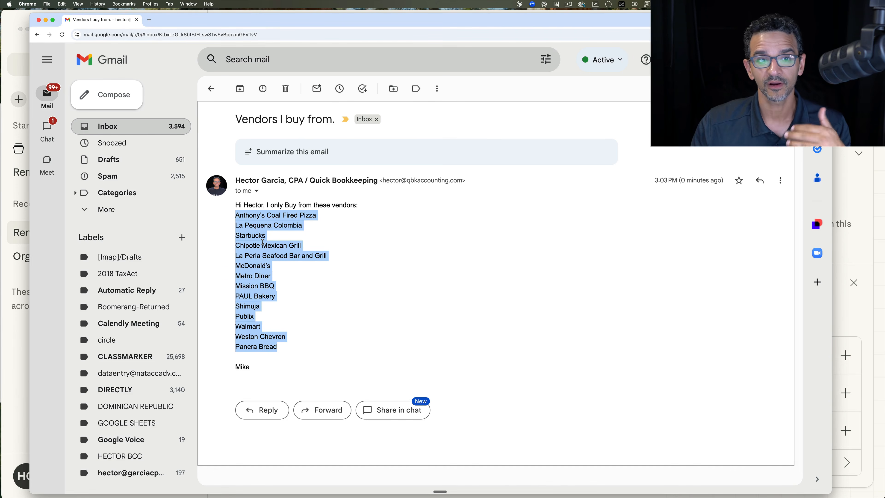
Step: Return to the receipt renaming task in Claude and submit a request to double-check for potentially missing receipts, including the copied vendor list
{"action": "left_click", "coordinate": [15, 48]}
{"action": "left_click", "coordinate": [256, 425]}
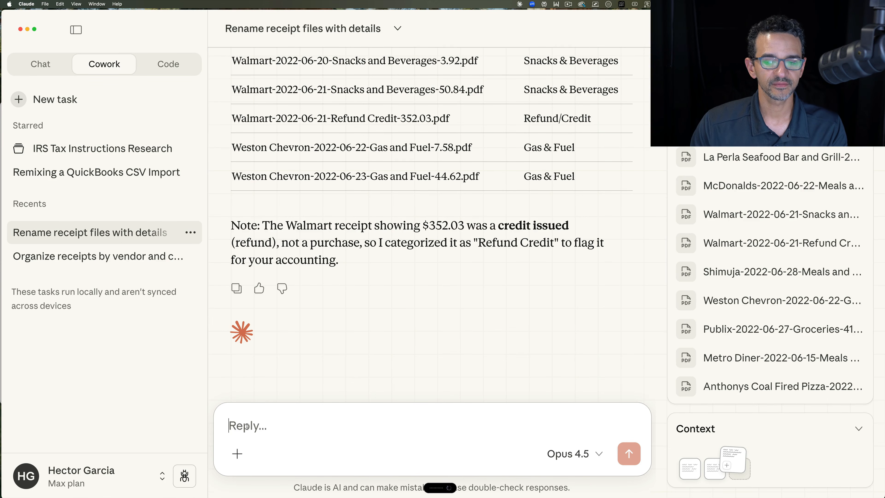
{"action": "right_click", "coordinate": [239, 414]}
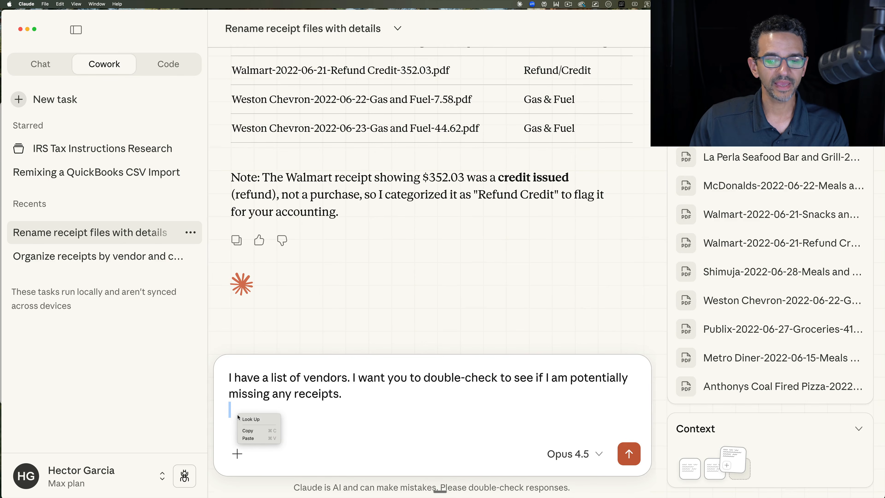
{"action": "left_click", "coordinate": [254, 438]}
{"action": "left_click", "coordinate": [639, 452]}
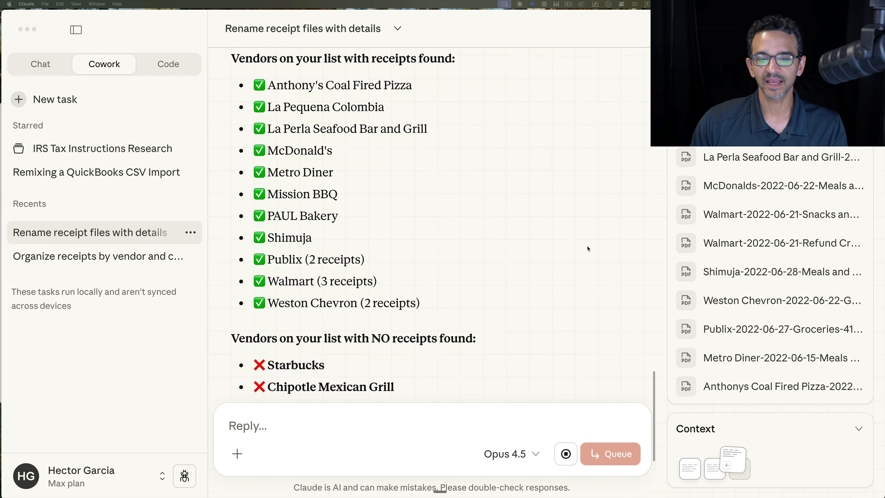
Step: Read the missing-vendor results and submit a request to check all restaurant receipts for any evidence of alcohol consumed
{"action": "key", "text": "ctrl"}
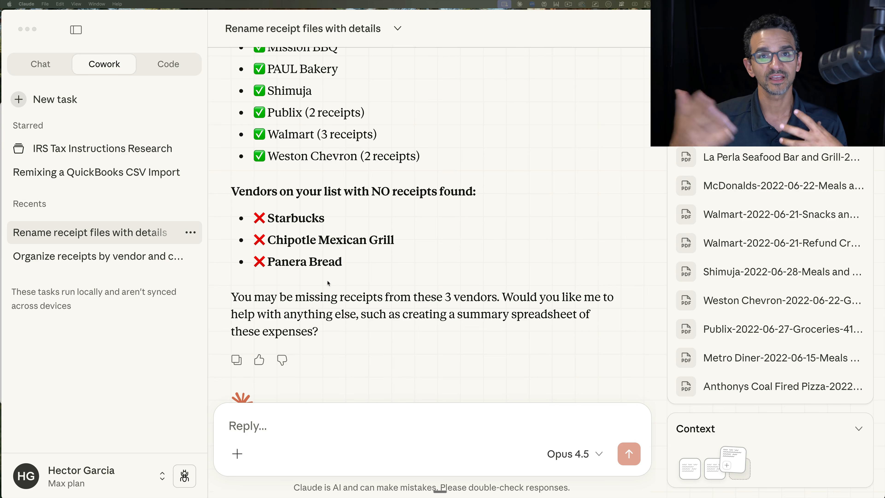
{"action": "scroll", "coordinate": [328, 283], "scroll_direction": "down", "scroll_amount": 2}
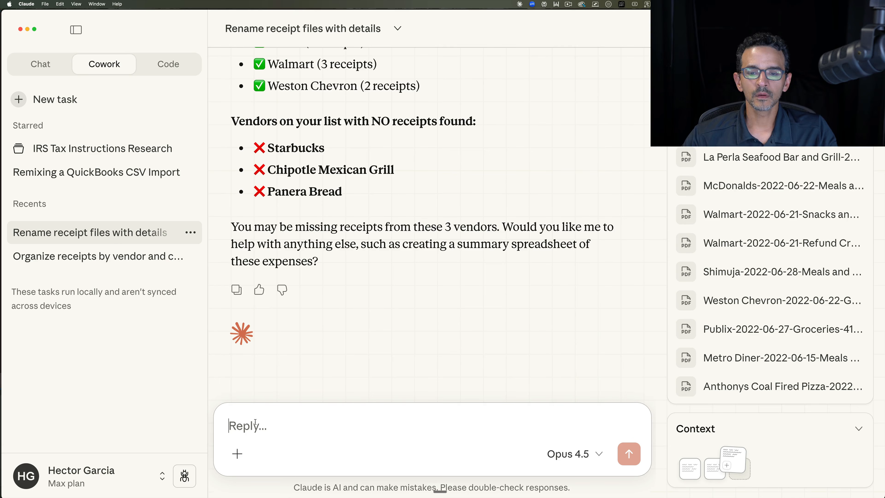
{"action": "left_click", "coordinate": [256, 423]}
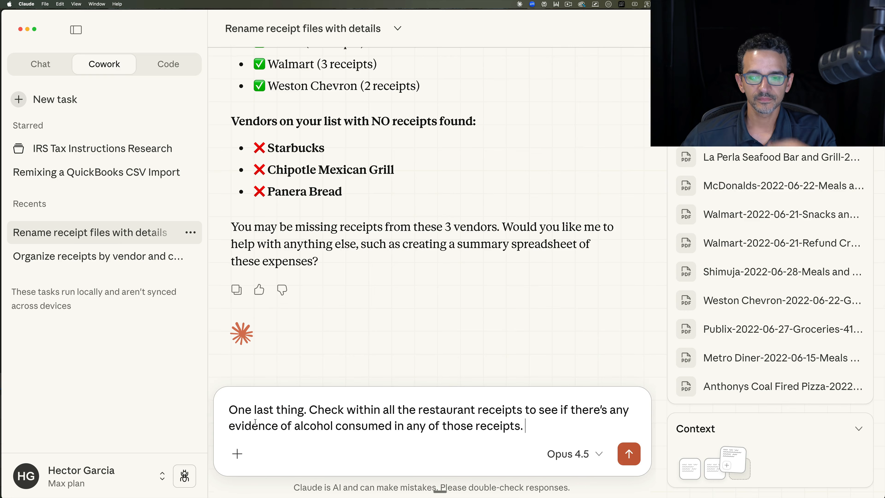
{"action": "left_click", "coordinate": [626, 453]}
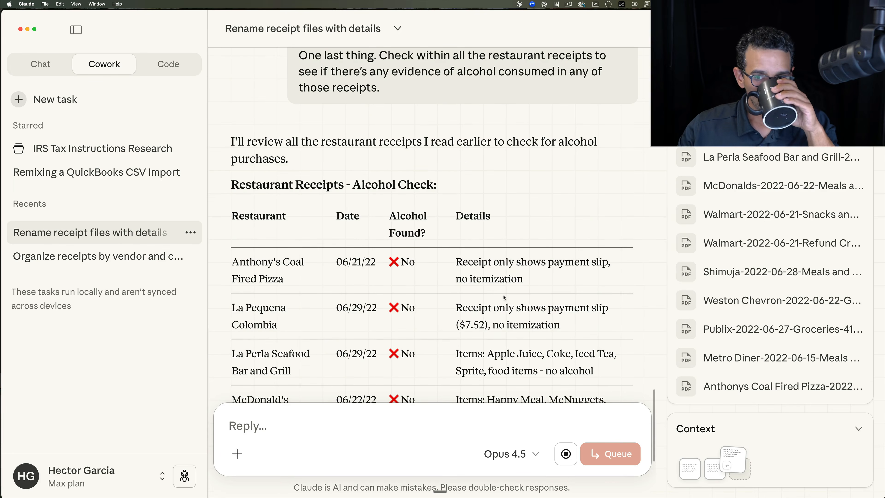
Step: Review the restaurant alcohol check table row by row, including the item details for La Perla, McDonald's and PAUL Bakery
{"action": "scroll", "coordinate": [504, 298], "scroll_direction": "down", "scroll_amount": 10}
{"action": "scroll", "coordinate": [504, 297], "scroll_direction": "up", "scroll_amount": 15}
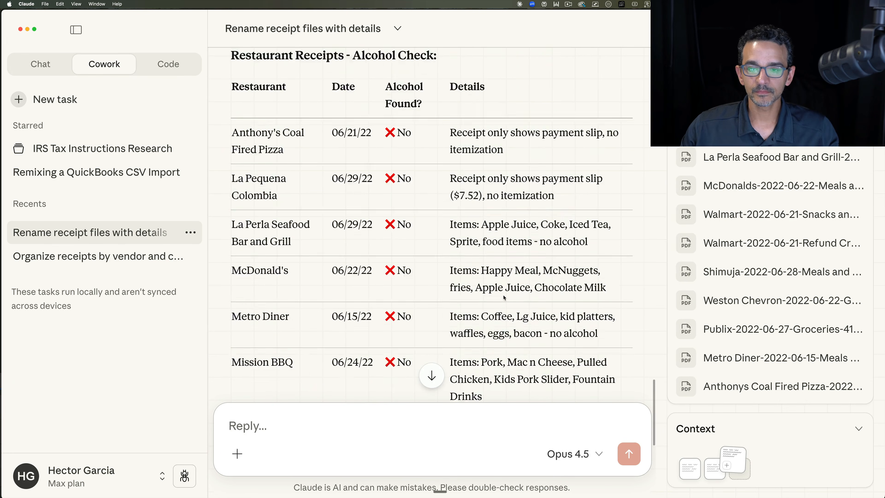
{"action": "scroll", "coordinate": [390, 220], "scroll_direction": "down", "scroll_amount": 3}
{"action": "scroll", "coordinate": [389, 220], "scroll_direction": "down", "scroll_amount": 3}
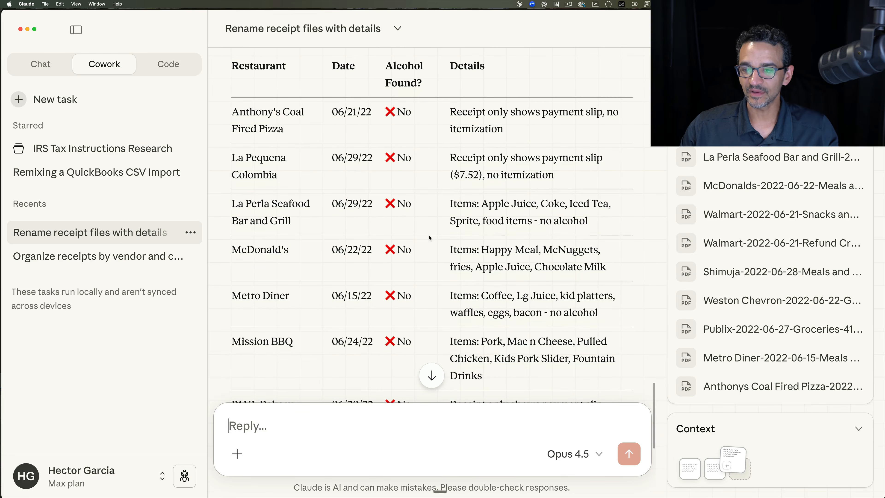
{"action": "scroll", "coordinate": [469, 224], "scroll_direction": "down", "scroll_amount": 2}
{"action": "left_click_drag", "start_coordinate": [505, 172], "coordinate": [575, 220]}
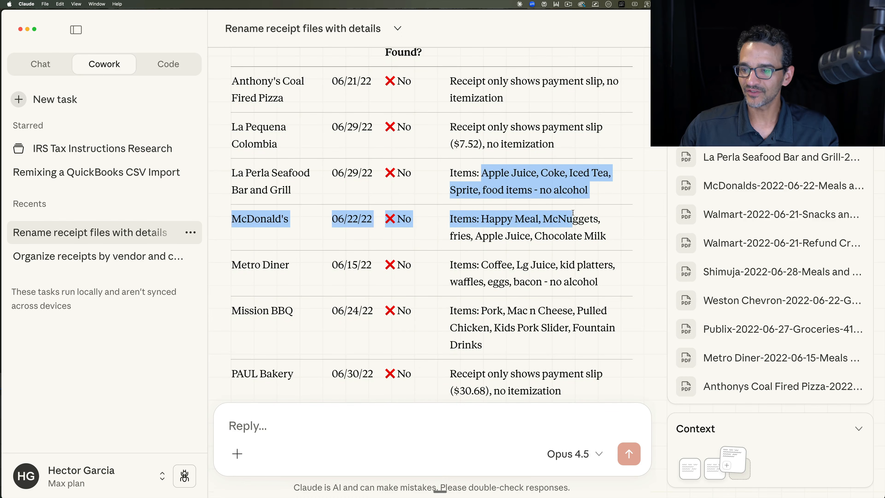
{"action": "left_click", "coordinate": [484, 223]}
{"action": "scroll", "coordinate": [484, 223], "scroll_direction": "down", "scroll_amount": 3}
{"action": "scroll", "coordinate": [483, 223], "scroll_direction": "down", "scroll_amount": 2}
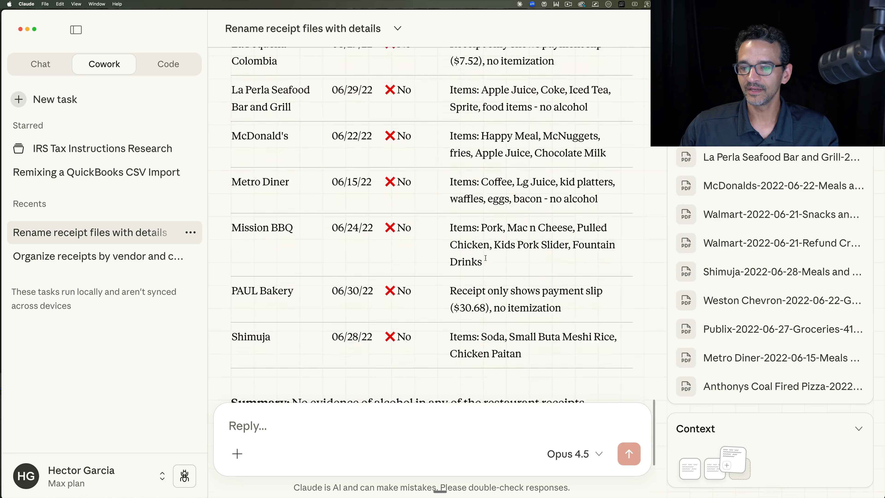
{"action": "scroll", "coordinate": [529, 274], "scroll_direction": "down", "scroll_amount": 3}
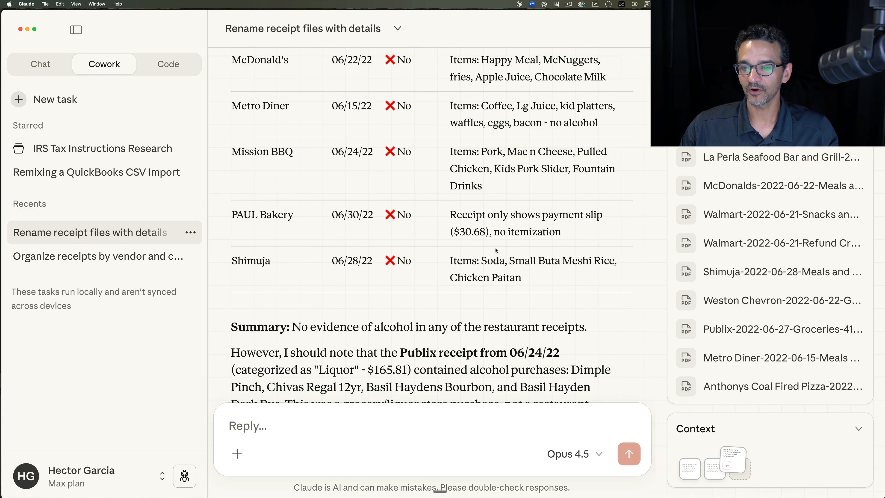
{"action": "scroll", "coordinate": [496, 251], "scroll_direction": "down", "scroll_amount": 2}
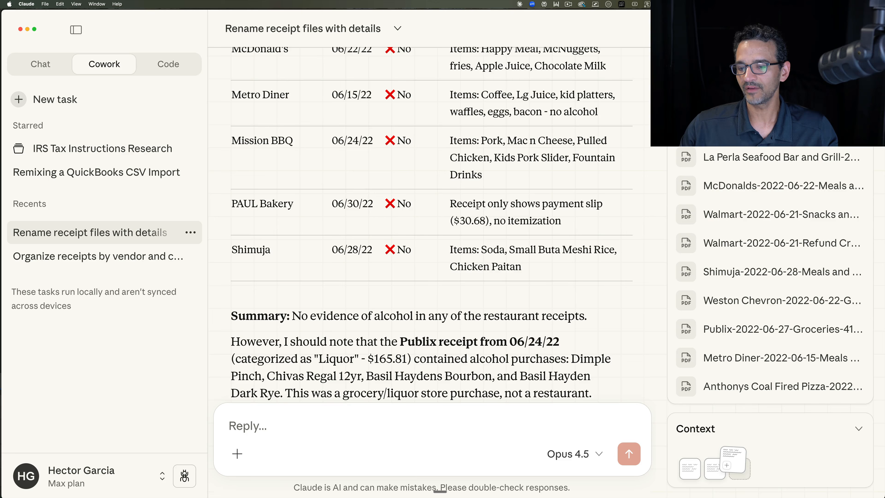
{"action": "left_click_drag", "start_coordinate": [462, 205], "coordinate": [587, 236]}
{"action": "scroll", "coordinate": [588, 234], "scroll_direction": "down", "scroll_amount": 1}
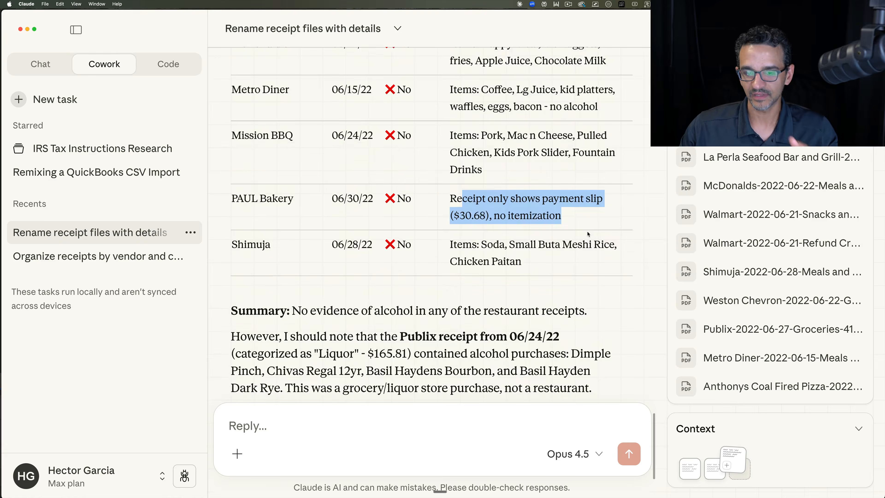
Step: Read the summary below the alcohol check table and the note about the Publix receipt from 06/24/22
{"action": "scroll", "coordinate": [587, 234], "scroll_direction": "down", "scroll_amount": 2}
{"action": "left_click_drag", "start_coordinate": [516, 325], "coordinate": [504, 324]}
{"action": "left_click_drag", "start_coordinate": [303, 292], "coordinate": [559, 291]}
{"action": "left_click", "coordinate": [296, 308]}
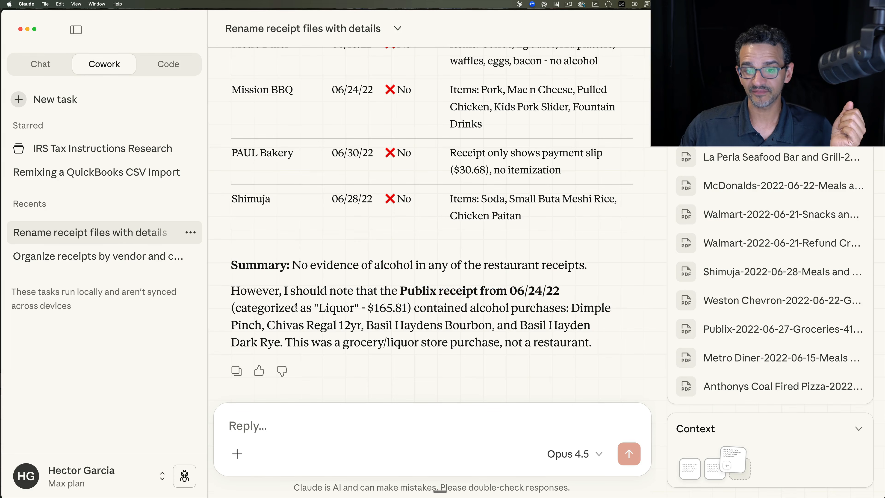
{"action": "left_click_drag", "start_coordinate": [296, 308], "coordinate": [588, 337]}
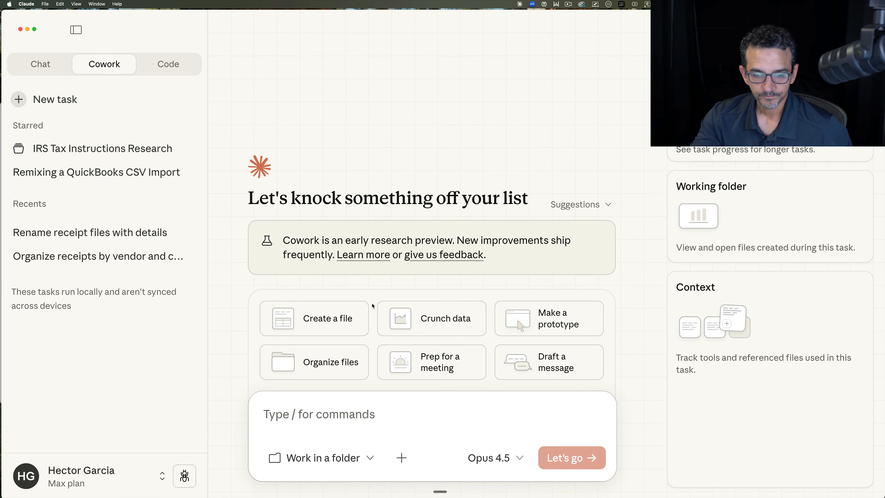
Step: Grant access to the !NEW RECEIPTS folder and request an Excel file with all filename information, totals by category and a clickable link to each file
{"action": "left_click", "coordinate": [328, 459]}
{"action": "left_click", "coordinate": [331, 363]}
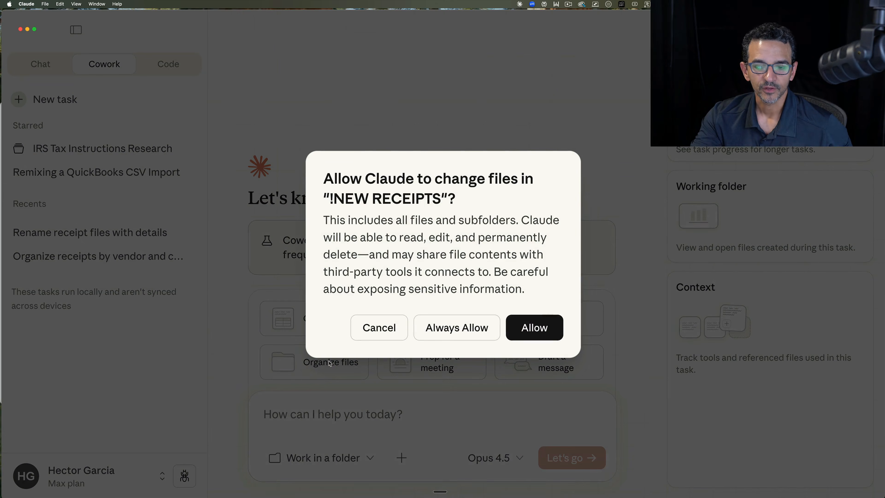
{"action": "left_click", "coordinate": [534, 327]}
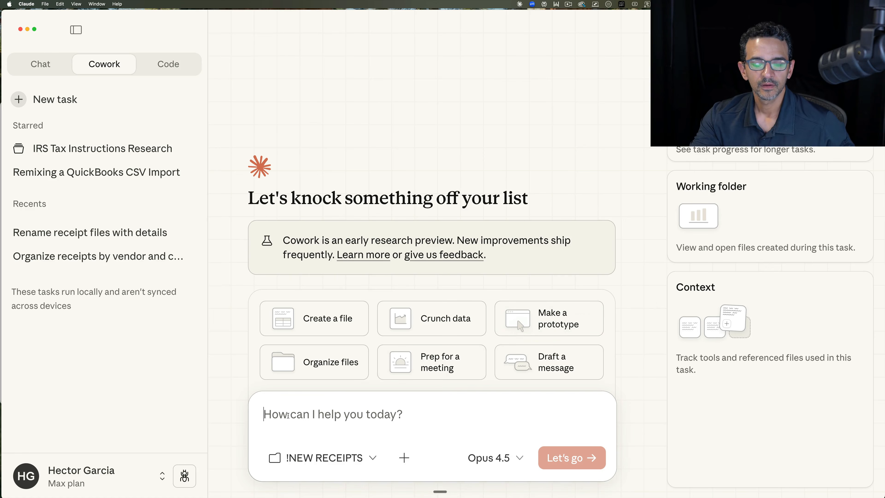
{"action": "key", "text": "fn"}
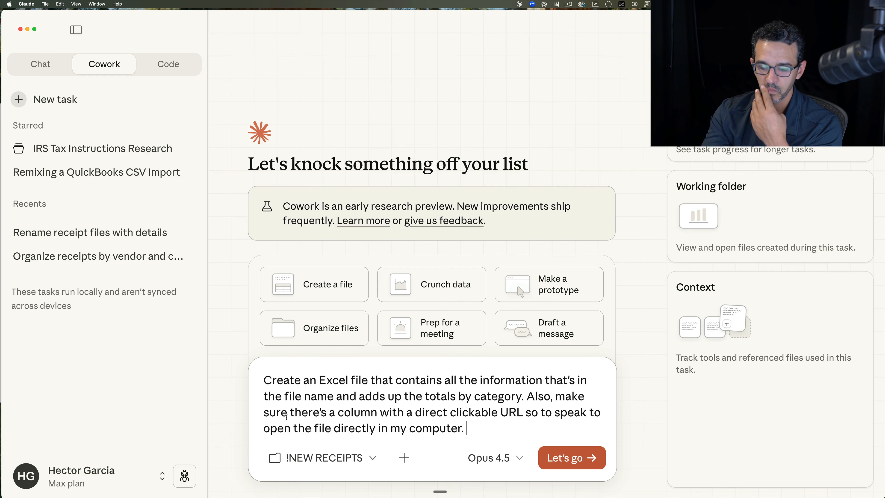
{"action": "left_click", "coordinate": [548, 455]}
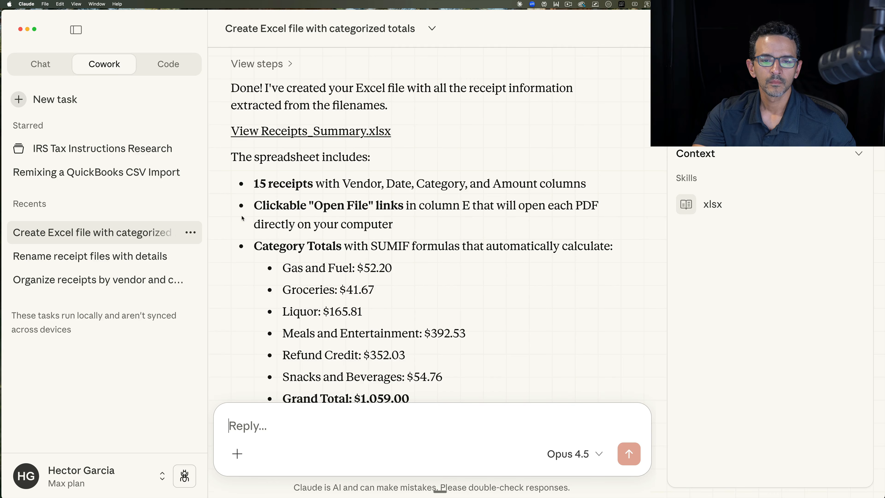
Step: Skim the completed task's response, then switch to the !NEW RECEIPTS folder in Finder and locate Receipts_Summary.xlsx
{"action": "scroll", "coordinate": [242, 215], "scroll_direction": "up", "scroll_amount": 5}
{"action": "scroll", "coordinate": [242, 215], "scroll_direction": "down", "scroll_amount": 2}
{"action": "key", "text": "ctrl+Up"}
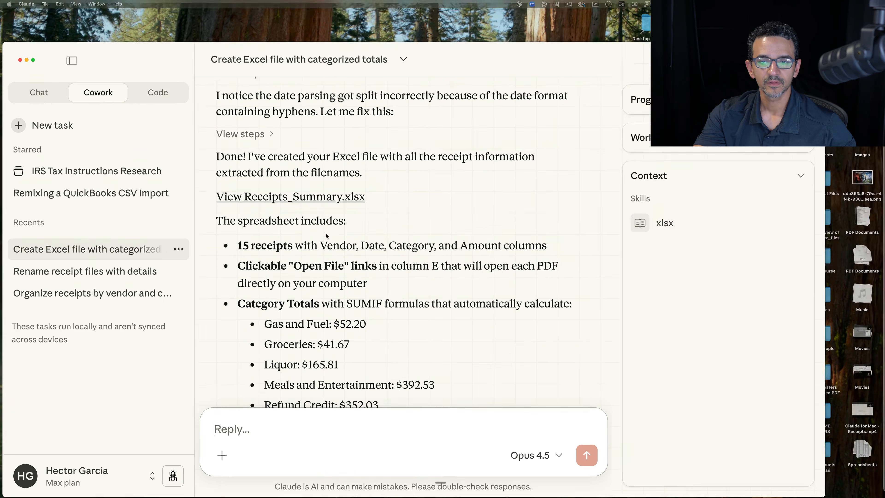
{"action": "left_click", "coordinate": [622, 91]}
{"action": "left_click_drag", "start_coordinate": [431, 62], "coordinate": [330, 59]}
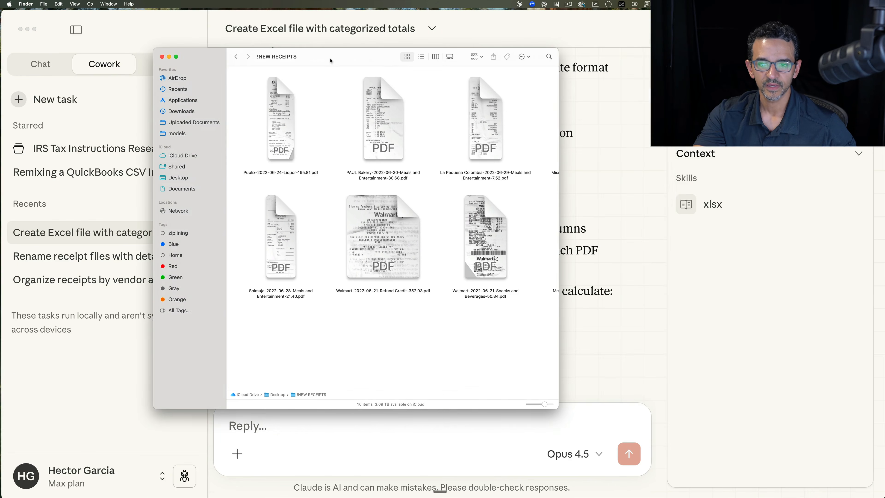
{"action": "scroll", "coordinate": [416, 139], "scroll_direction": "right", "scroll_amount": 10}
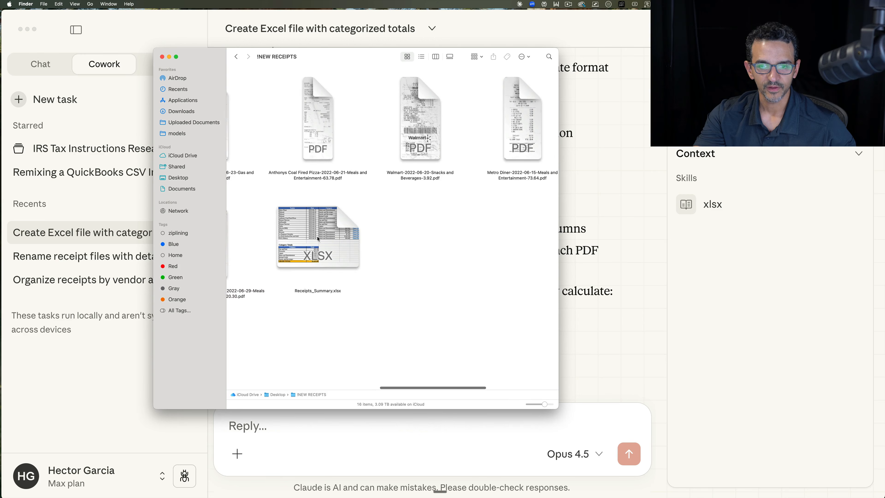
Step: Open Receipts_Summary.xlsx in Excel and enlarge its window to show the whole receipts table
{"action": "left_click", "coordinate": [322, 226]}
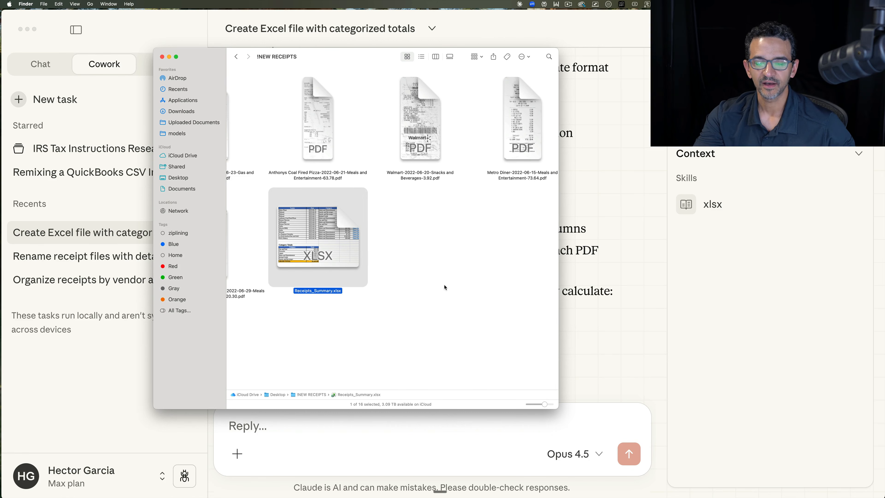
{"action": "left_click", "coordinate": [395, 259]}
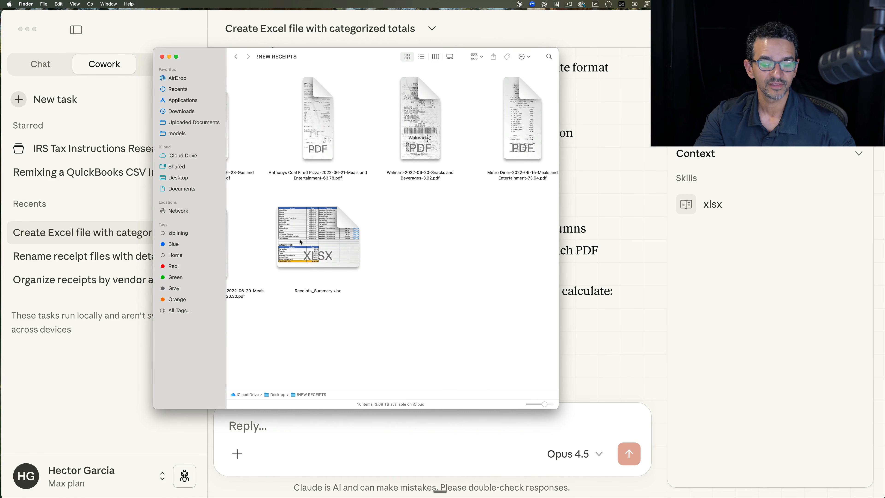
{"action": "right_click", "coordinate": [317, 229]}
{"action": "left_click", "coordinate": [415, 207]}
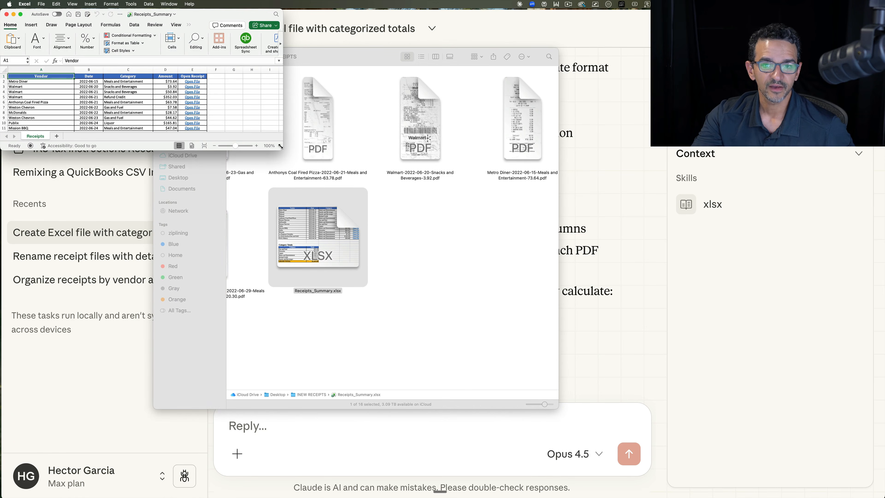
{"action": "left_click_drag", "start_coordinate": [280, 146], "coordinate": [733, 486]}
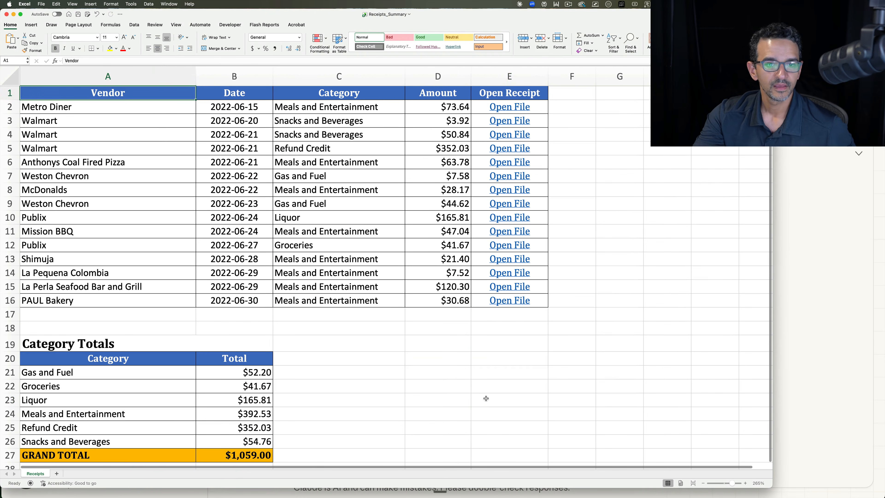
Step: Review the Vendor, Date, Category and Amount columns of the receipts table and the Category Totals below it
{"action": "left_click_drag", "start_coordinate": [114, 107], "coordinate": [116, 304]}
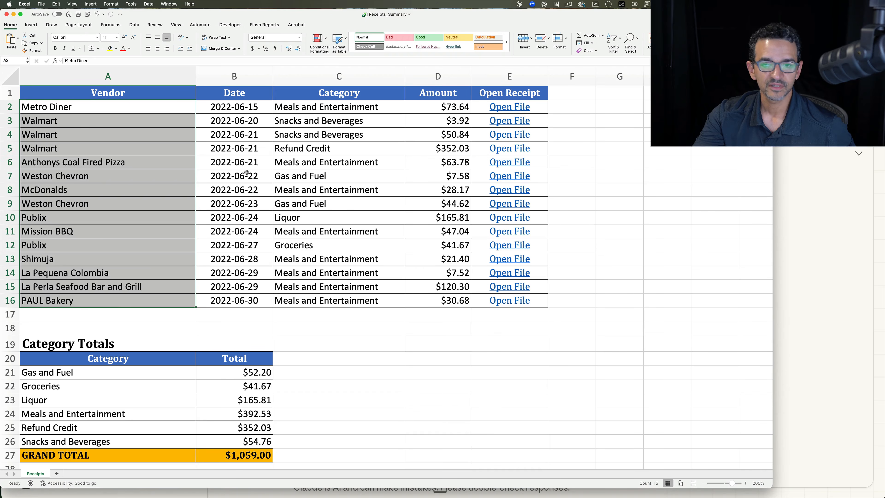
{"action": "left_click_drag", "start_coordinate": [240, 114], "coordinate": [254, 308]}
{"action": "left_click_drag", "start_coordinate": [348, 107], "coordinate": [343, 302]}
{"action": "left_click_drag", "start_coordinate": [462, 109], "coordinate": [438, 324]}
{"action": "scroll", "coordinate": [434, 335], "scroll_direction": "down", "scroll_amount": 3}
{"action": "left_click_drag", "start_coordinate": [45, 325], "coordinate": [252, 398]}
{"action": "left_click", "coordinate": [361, 378]}
{"action": "scroll", "coordinate": [506, 174], "scroll_direction": "up", "scroll_amount": 3}
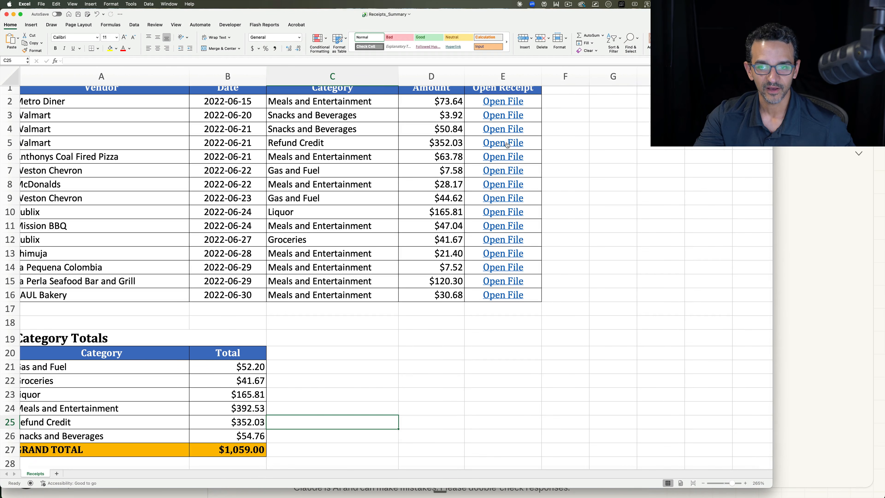
Step: Open the linked PDF for the Walmart Refund Credit receipt and enlarge it to read the details
{"action": "left_click", "coordinate": [498, 143]}
{"action": "left_click", "coordinate": [502, 199]}
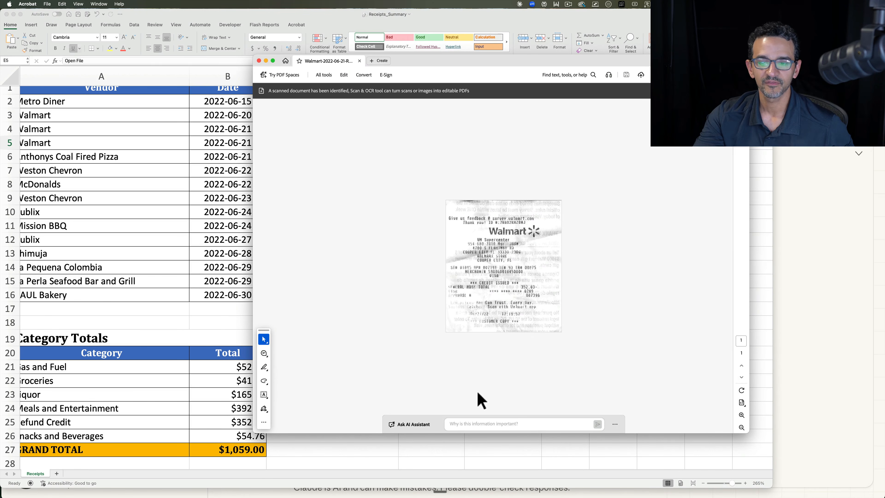
{"action": "scroll", "coordinate": [503, 301], "scroll_direction": "up", "scroll_amount": 6}
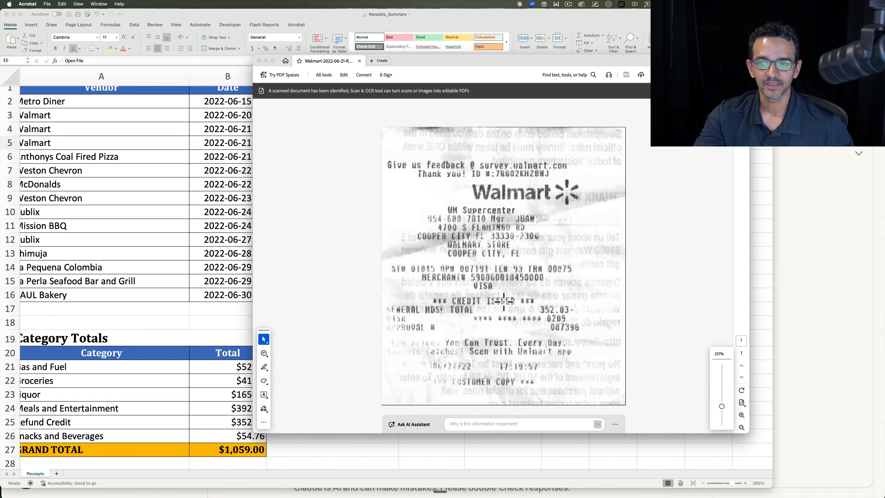
Step: Return to the Receipts_Summary workbook and check the amount and category of the Walmart Refund Credit row
{"action": "left_click", "coordinate": [183, 241]}
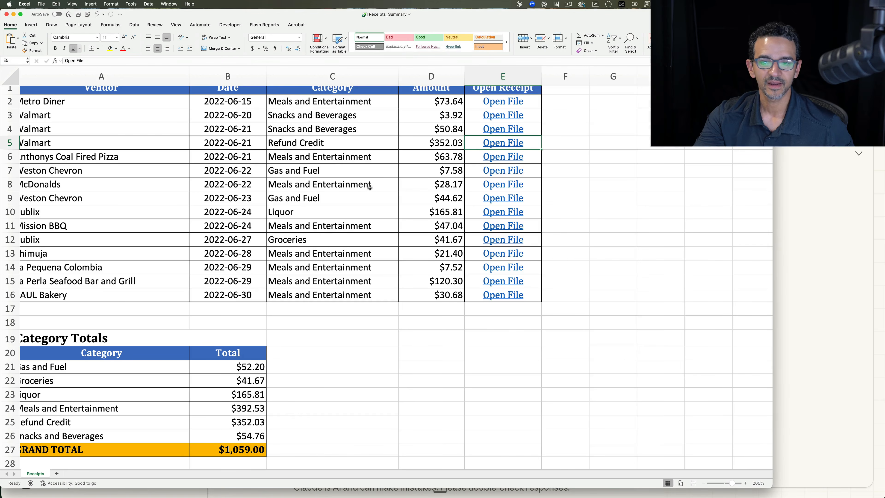
{"action": "left_click", "coordinate": [437, 143]}
{"action": "scroll", "coordinate": [337, 142], "scroll_direction": "left", "scroll_amount": 1}
{"action": "left_click_drag", "start_coordinate": [313, 152], "coordinate": [312, 151]}
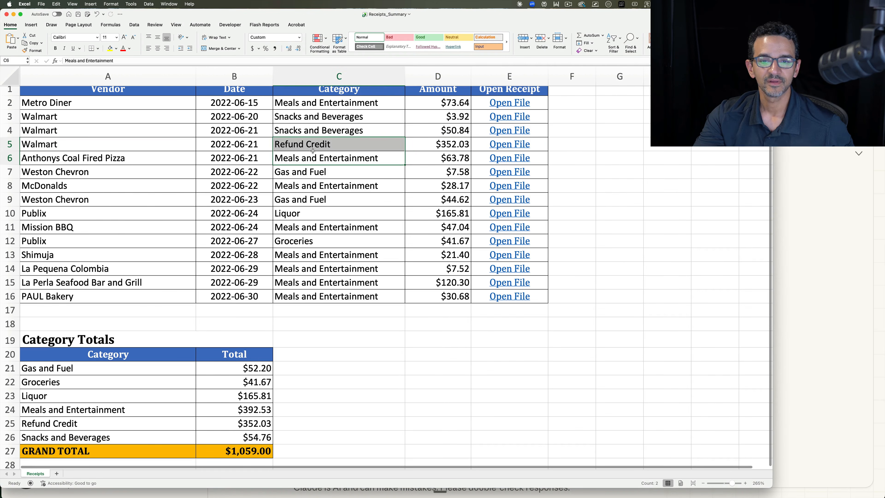